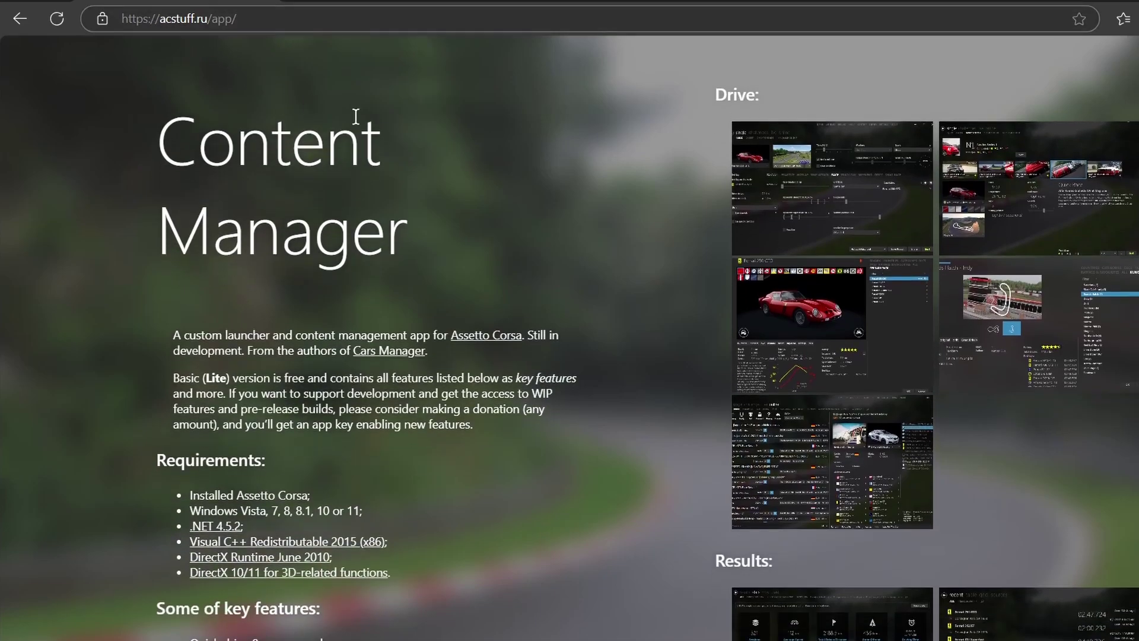
Scroll down to the Content Manager page's Download section and download latest.zip directly.
scroll(362, 257, down, 10)
scroll(361, 264, down, 1)
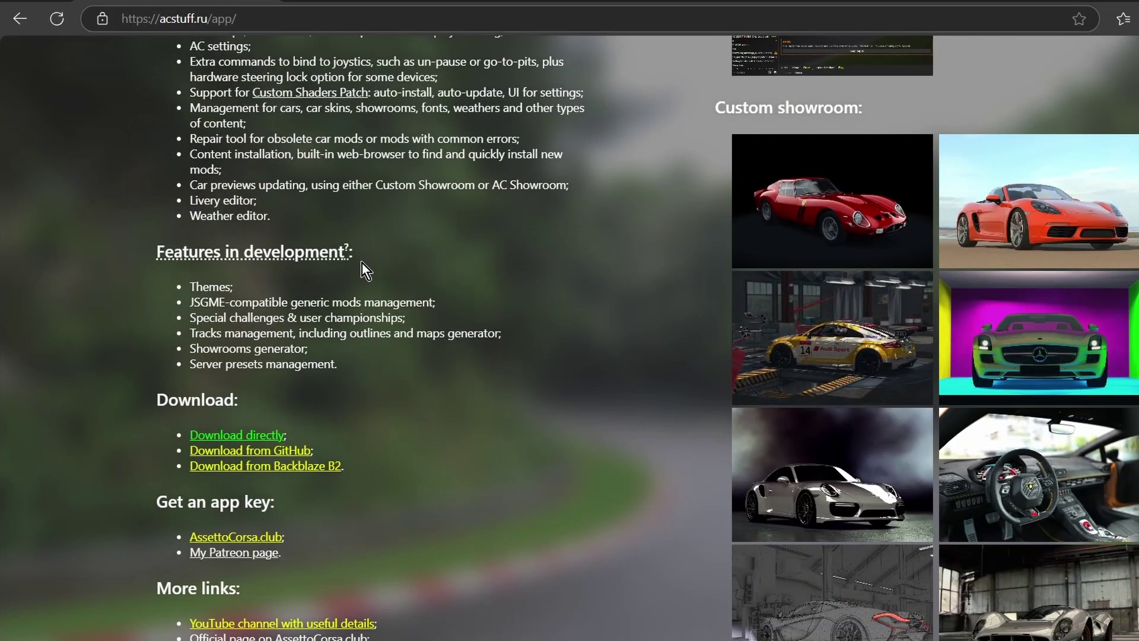
scroll(362, 262, down, 2)
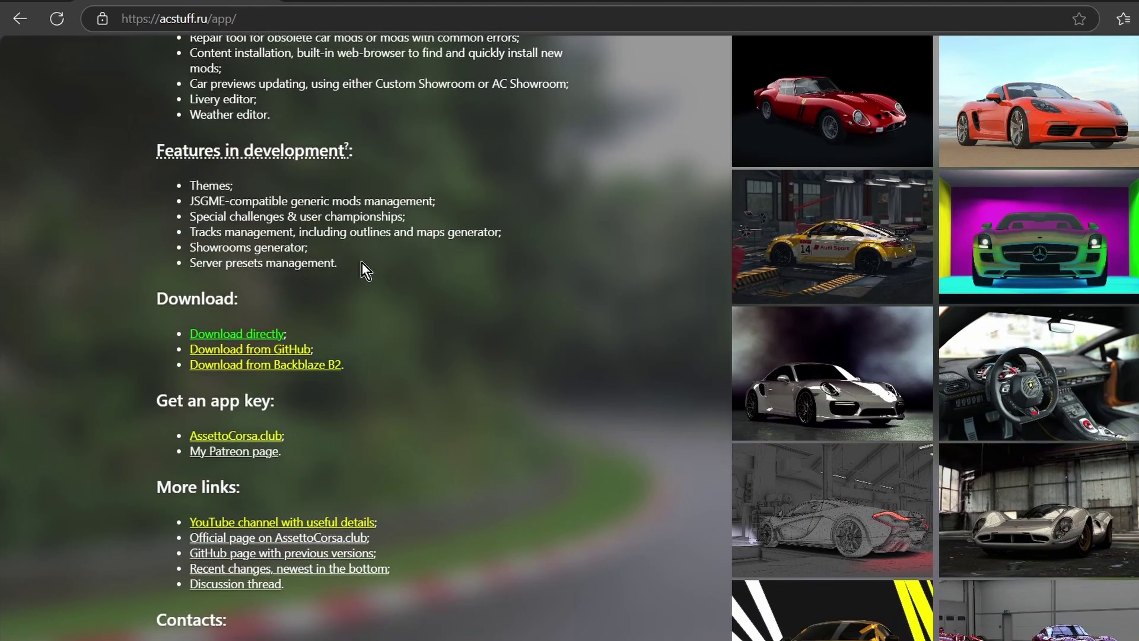
click(229, 335)
From the Downloads folder, extract latest.zip into a new latest folder.
mouse_move(1094, 91)
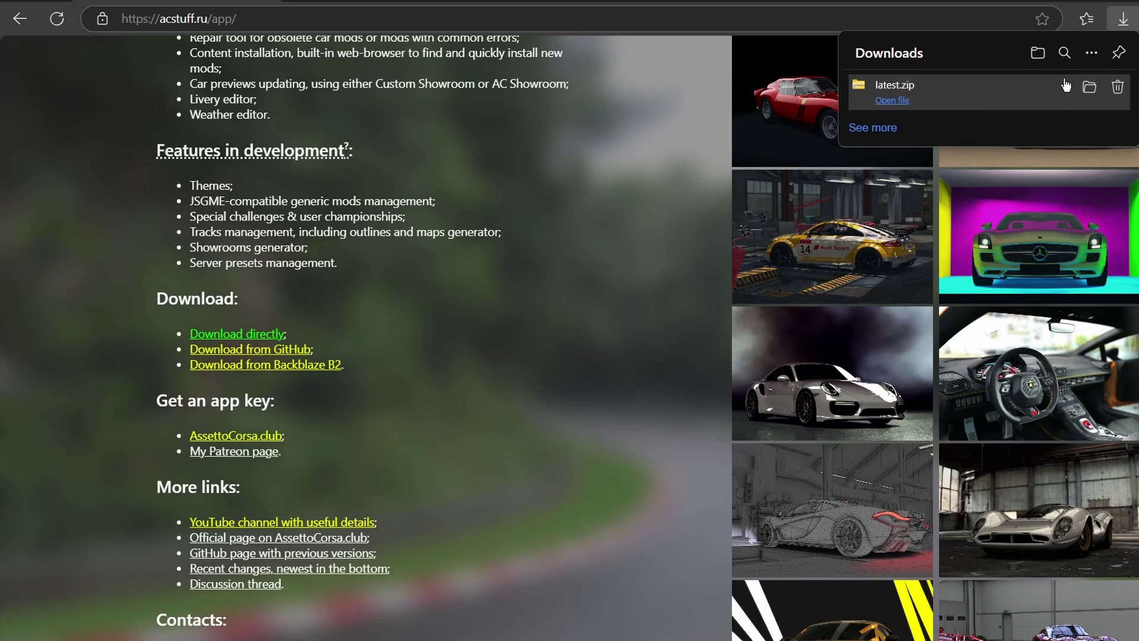
click(1089, 88)
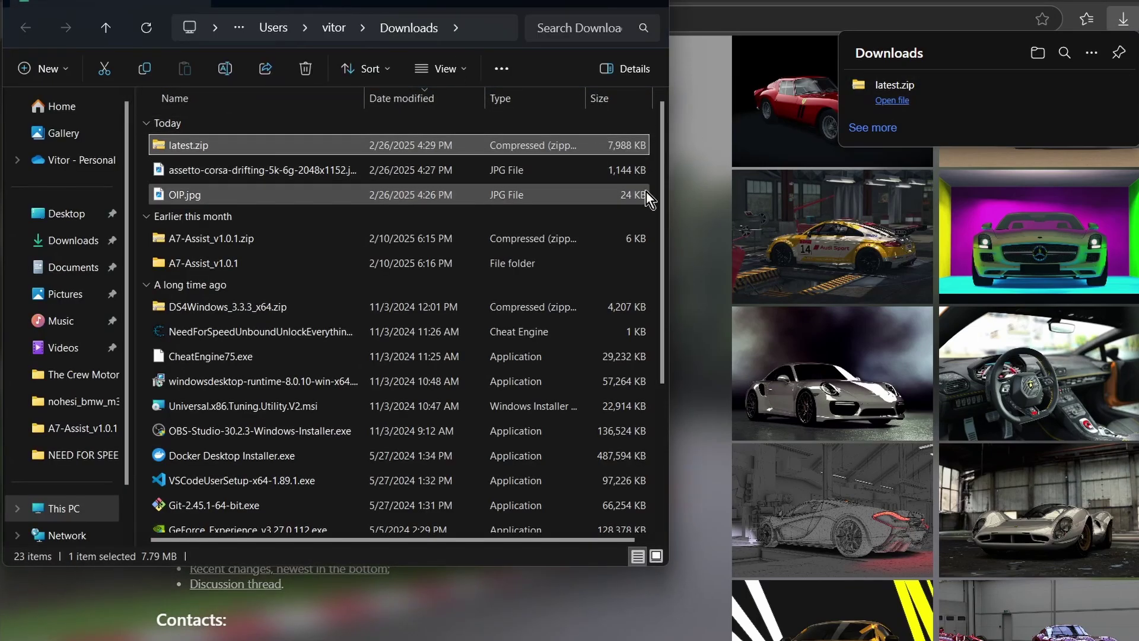
right_click(251, 150)
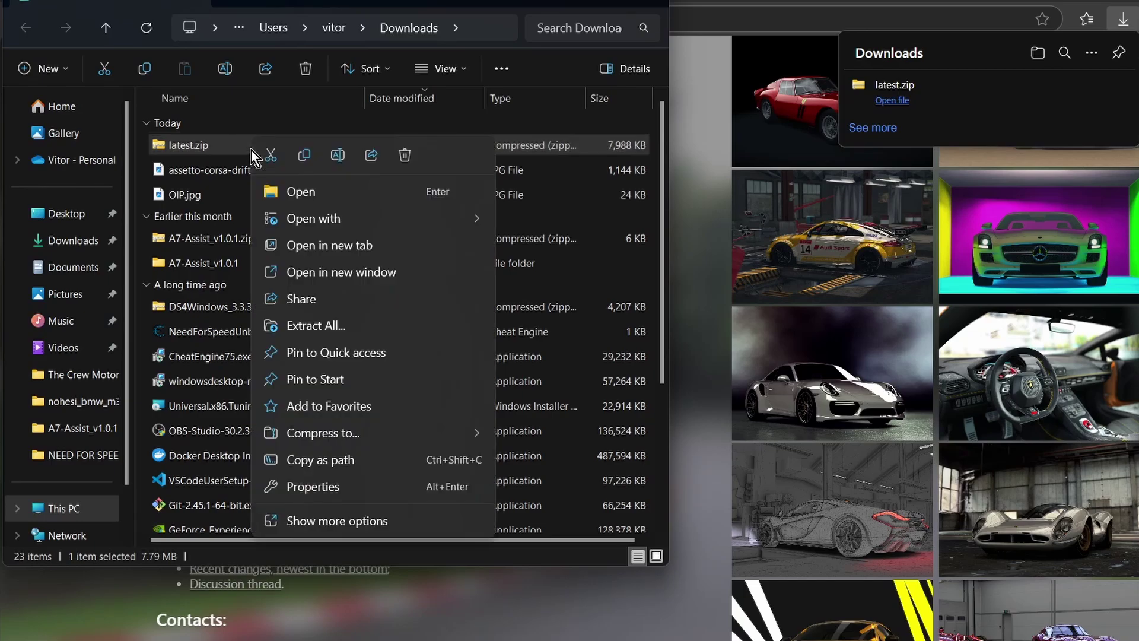
click(312, 326)
click(783, 493)
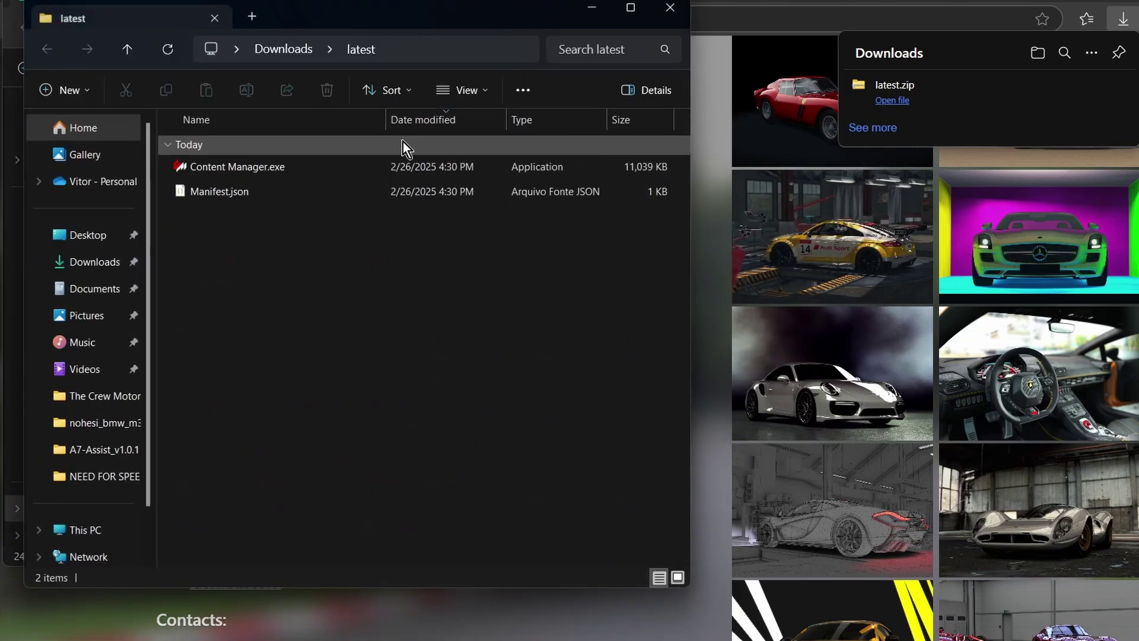
Select both extracted files, Content Manager.exe and Manifest.json.
click(288, 172)
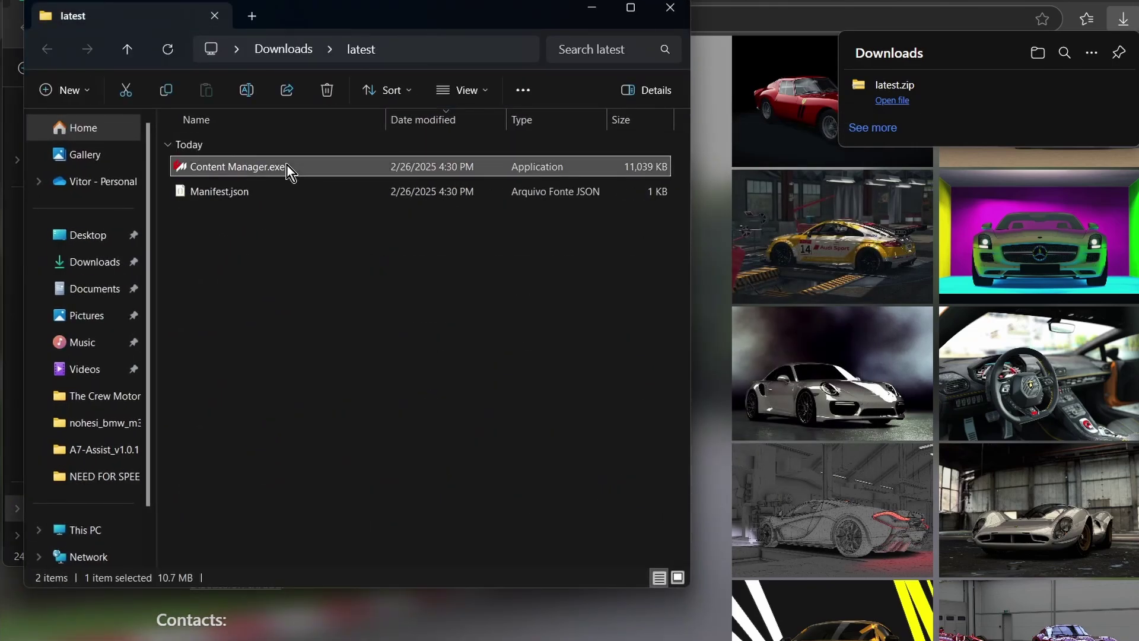
click(232, 226)
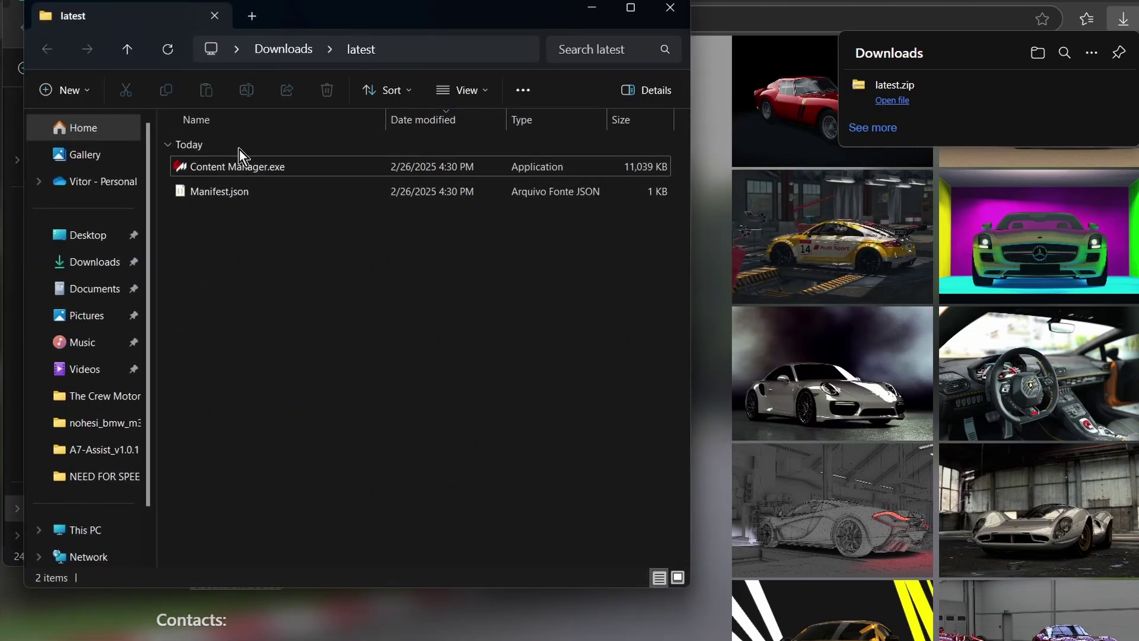
drag(226, 271, 267, 146)
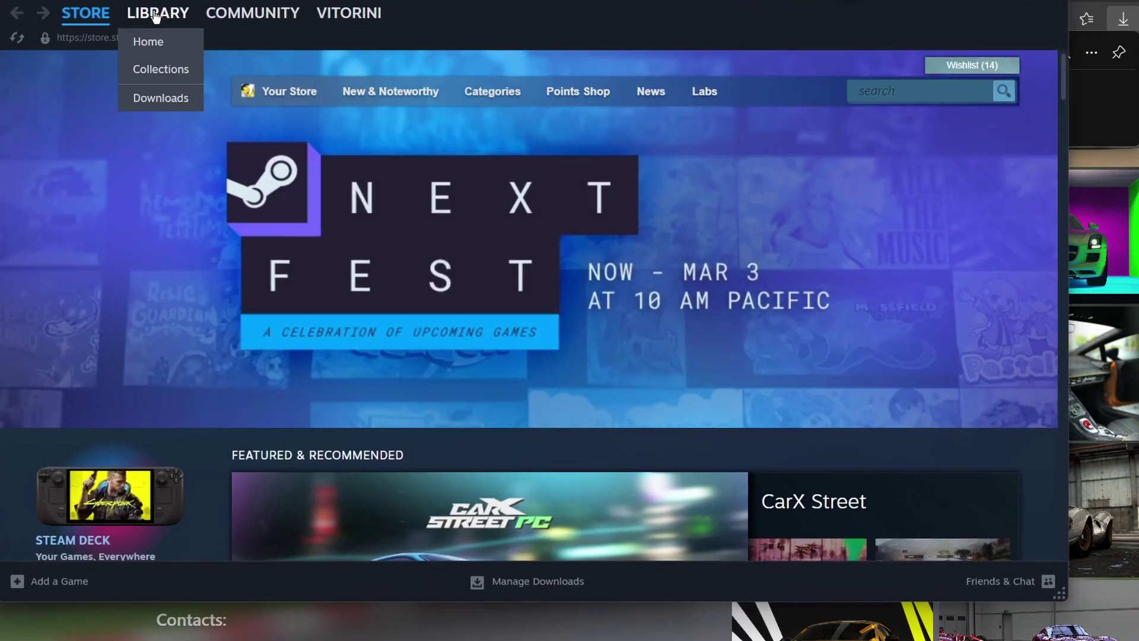
Open Assetto Corsa's local game folder from the Steam library via Manage > Browse local files.
click(156, 12)
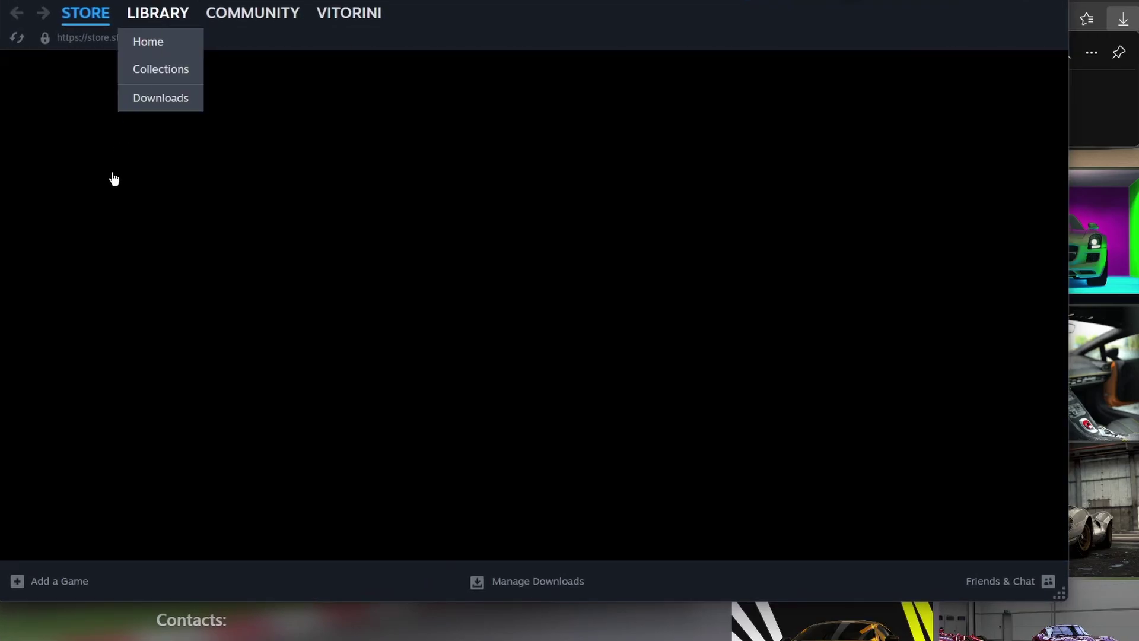
scroll(115, 466, down, 4)
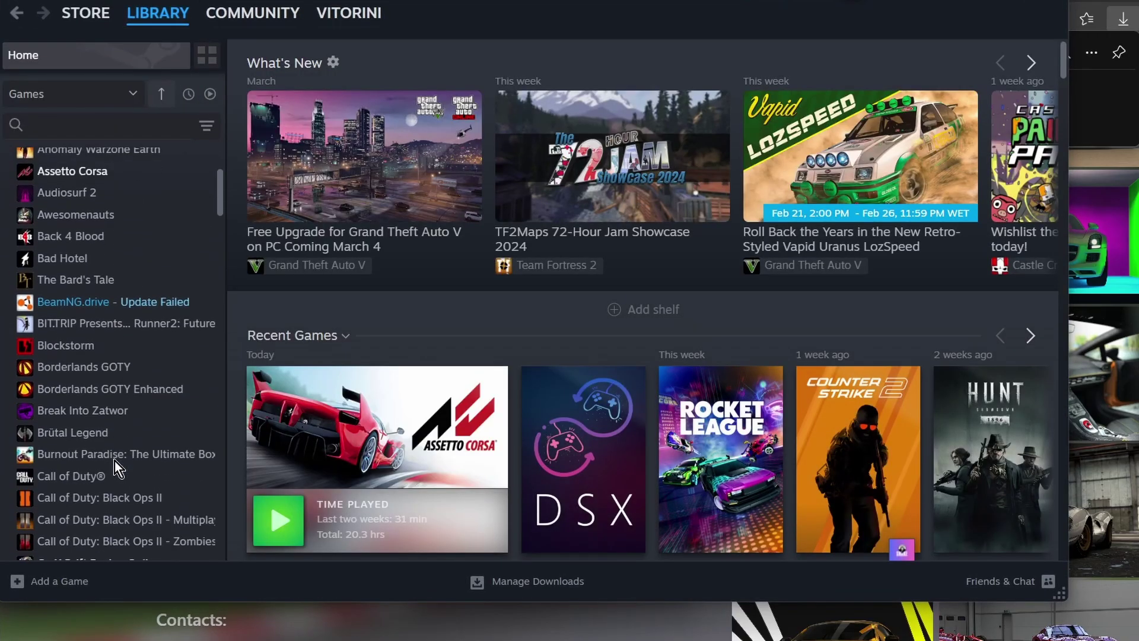
scroll(114, 465, up, 4)
right_click(92, 332)
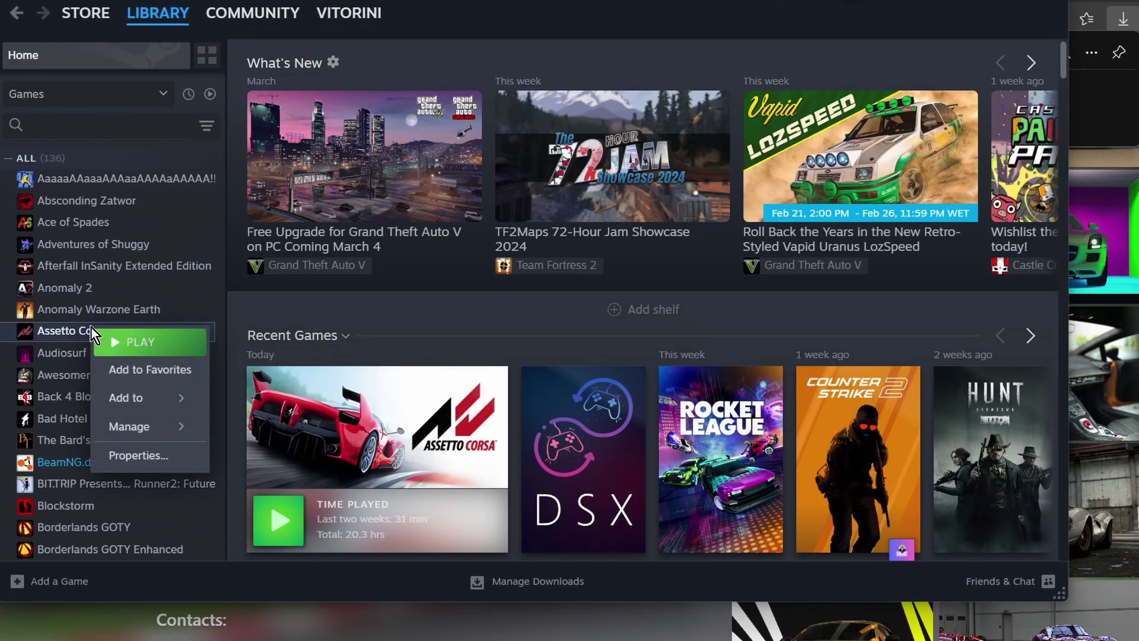
mouse_move(145, 427)
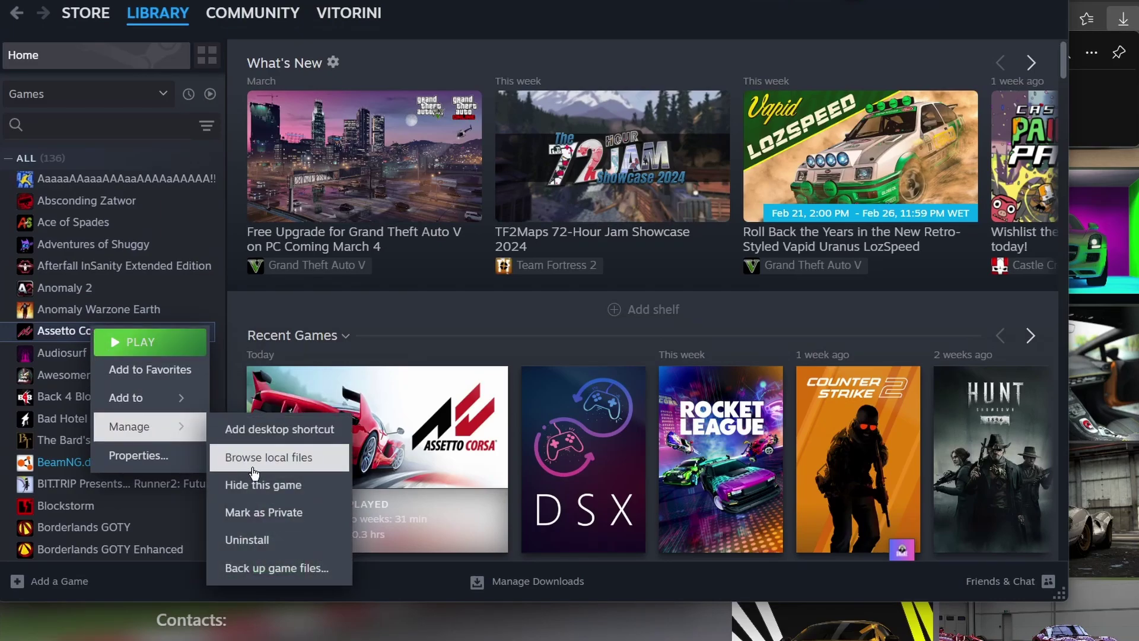
click(256, 458)
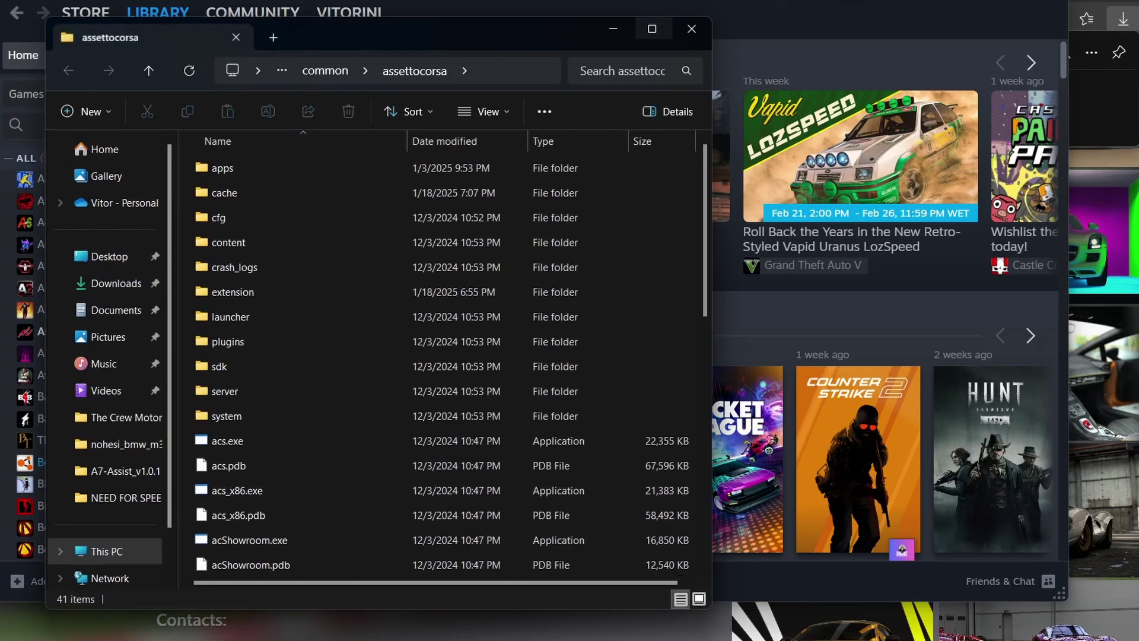
click(996, 6)
Place the assettocorsa window to the right of the latest folder and select its two extracted files.
drag(387, 32, 992, 5)
click(429, 251)
key(ctrl+a)
click(429, 251)
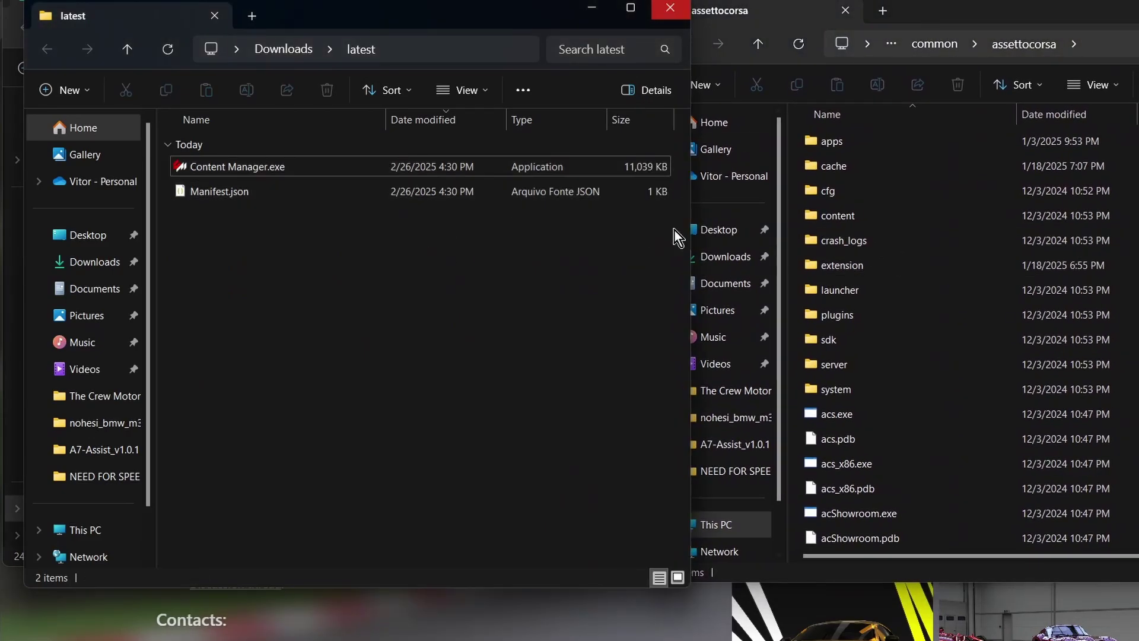
scroll(1037, 328, down, 6)
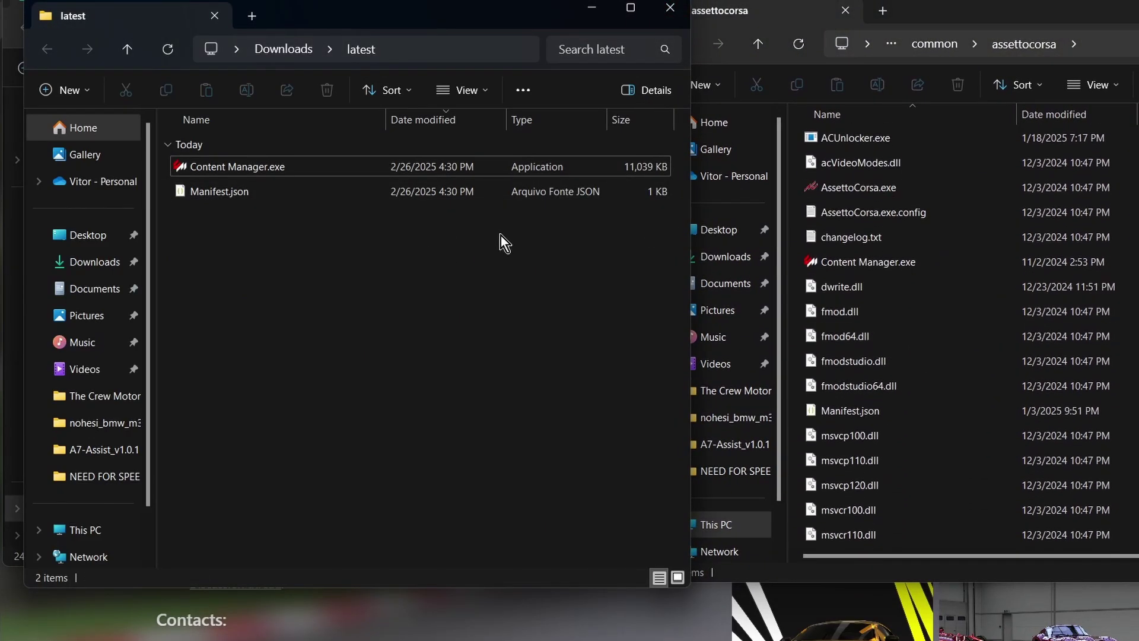
drag(377, 266, 404, 127)
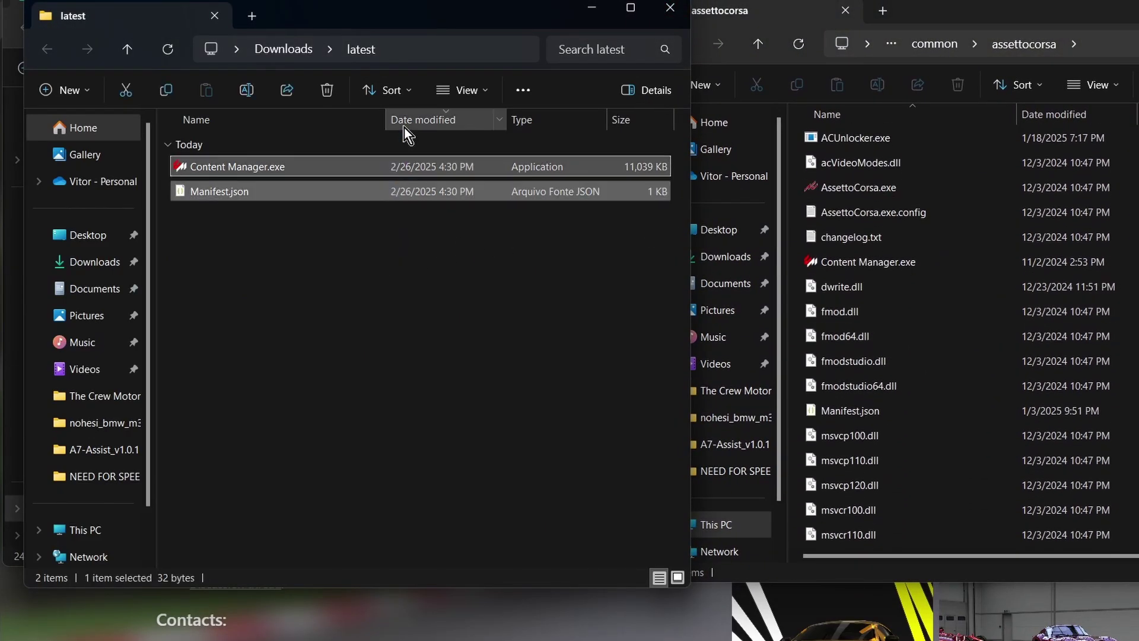
click(546, 383)
click(923, 16)
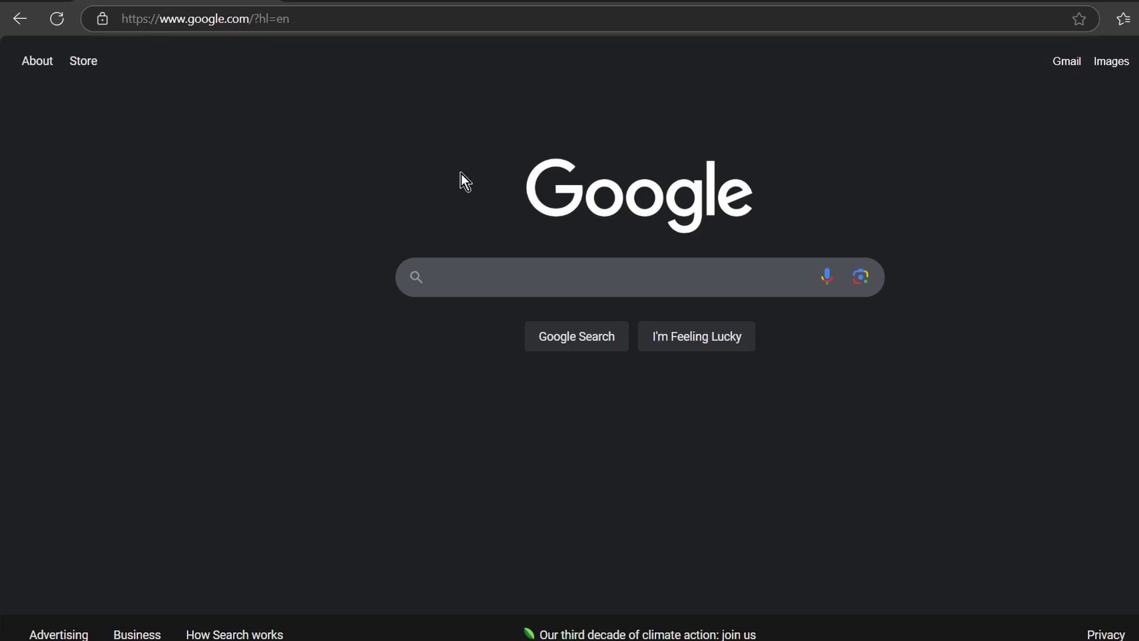
Search Google for 'shutoko revival project' and go to the official site's download section.
click(483, 271)
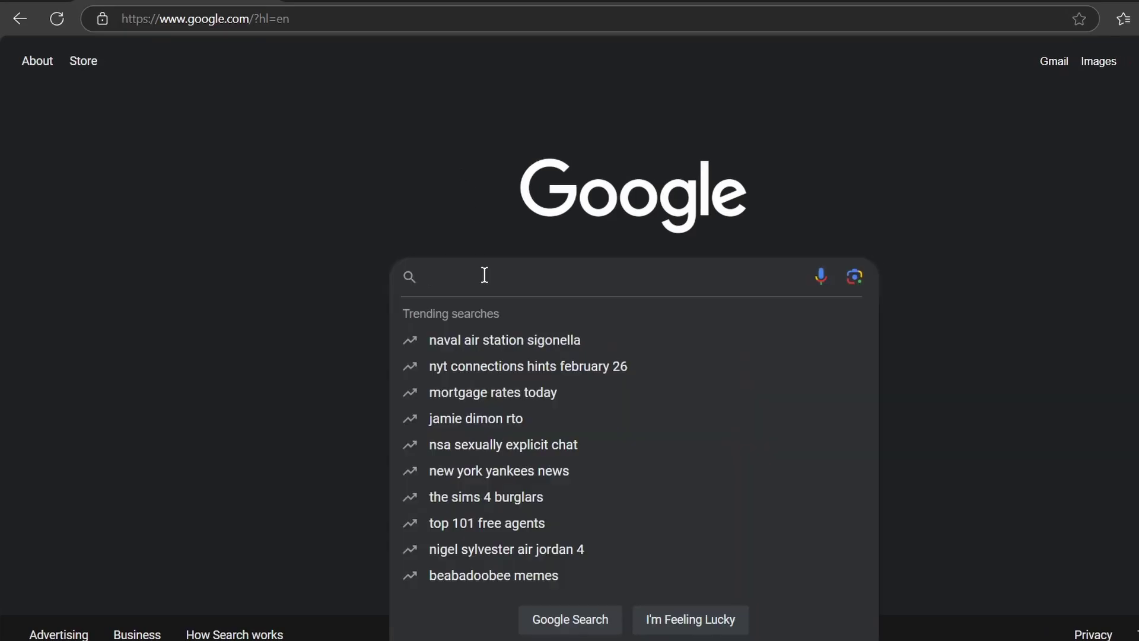
text(shuto)
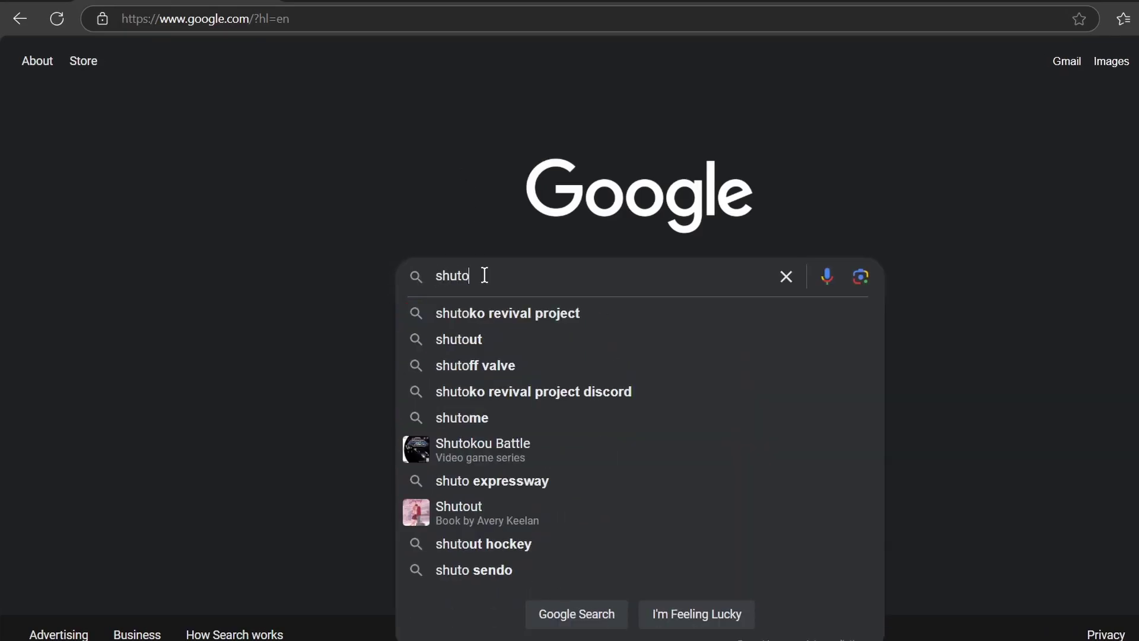
text(ko revival project)
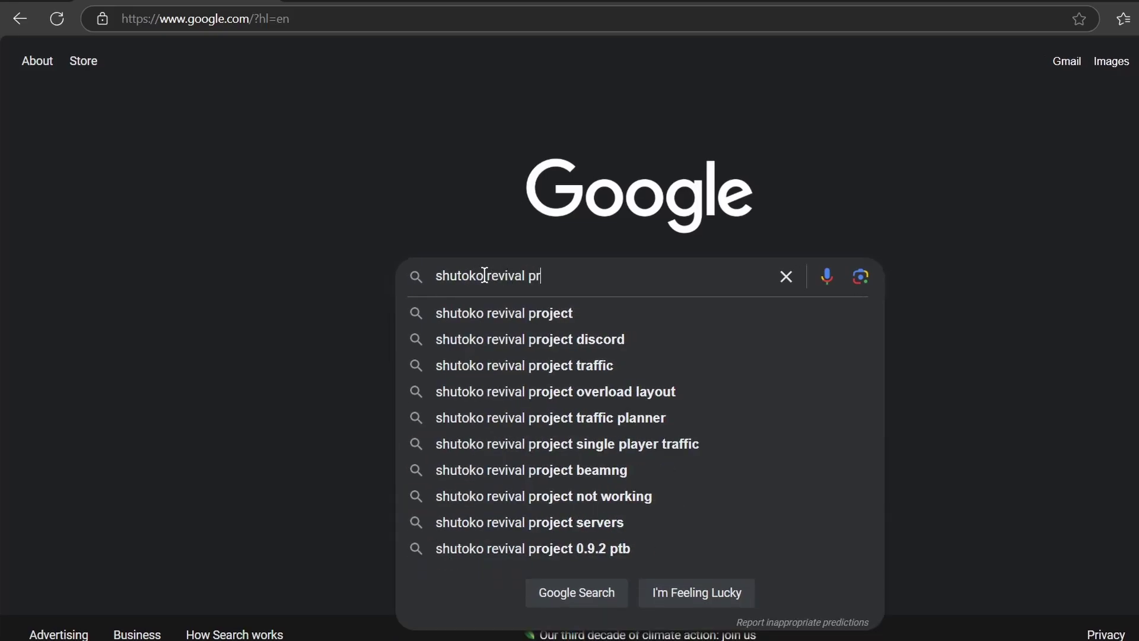
key(Return)
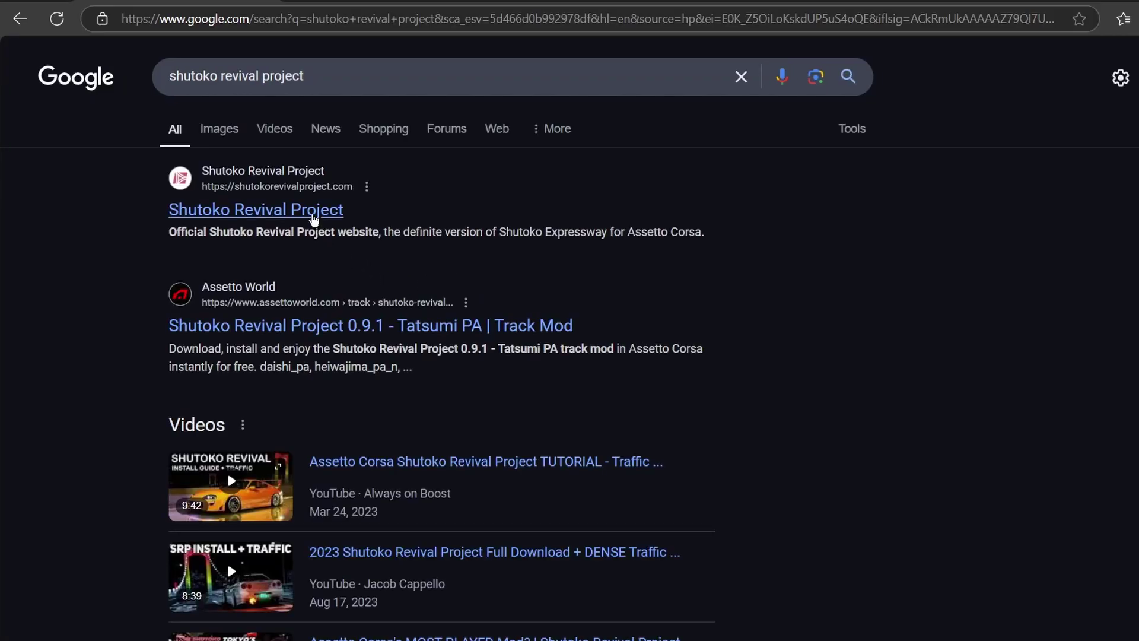
click(285, 210)
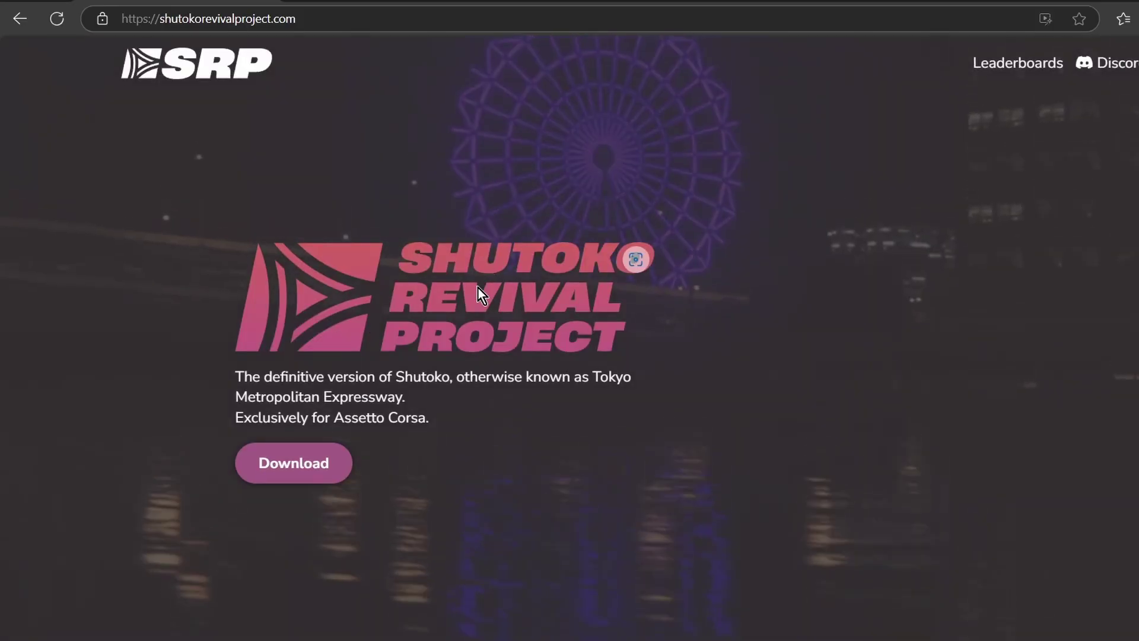
click(315, 461)
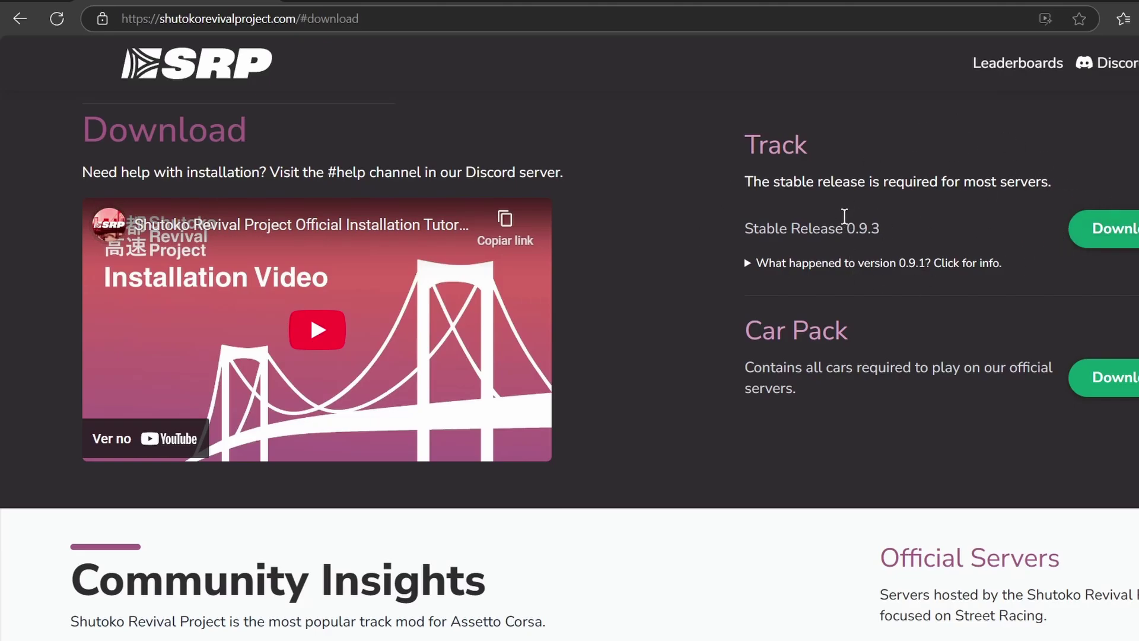
Agree to the SRP terms of use and download the stable SRP 0.9.3 archive.
click(1106, 229)
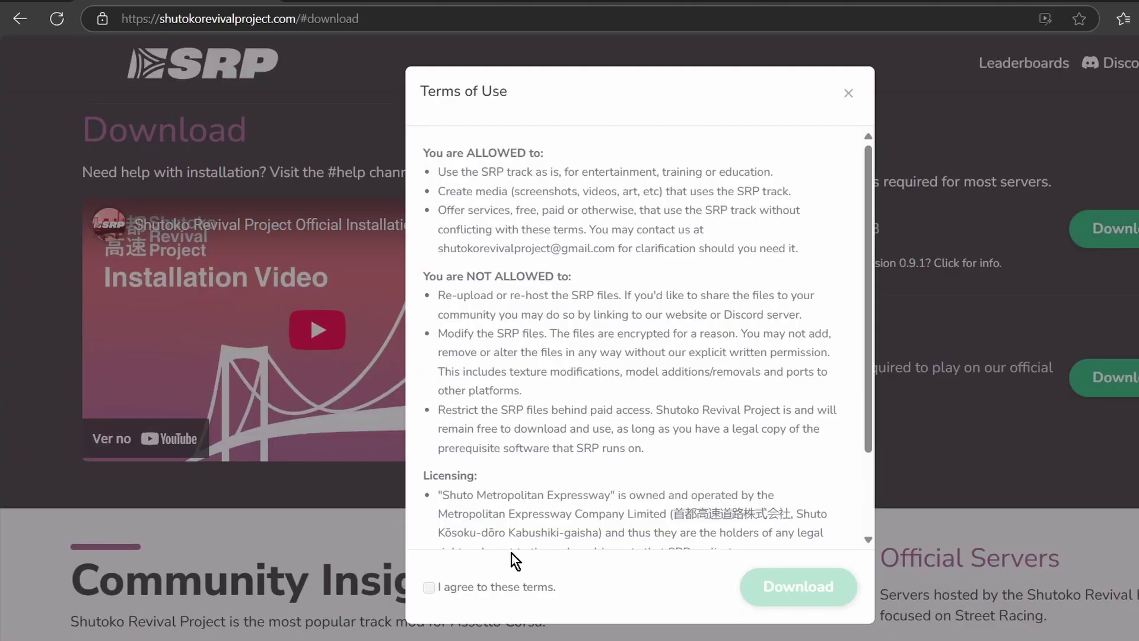
click(427, 587)
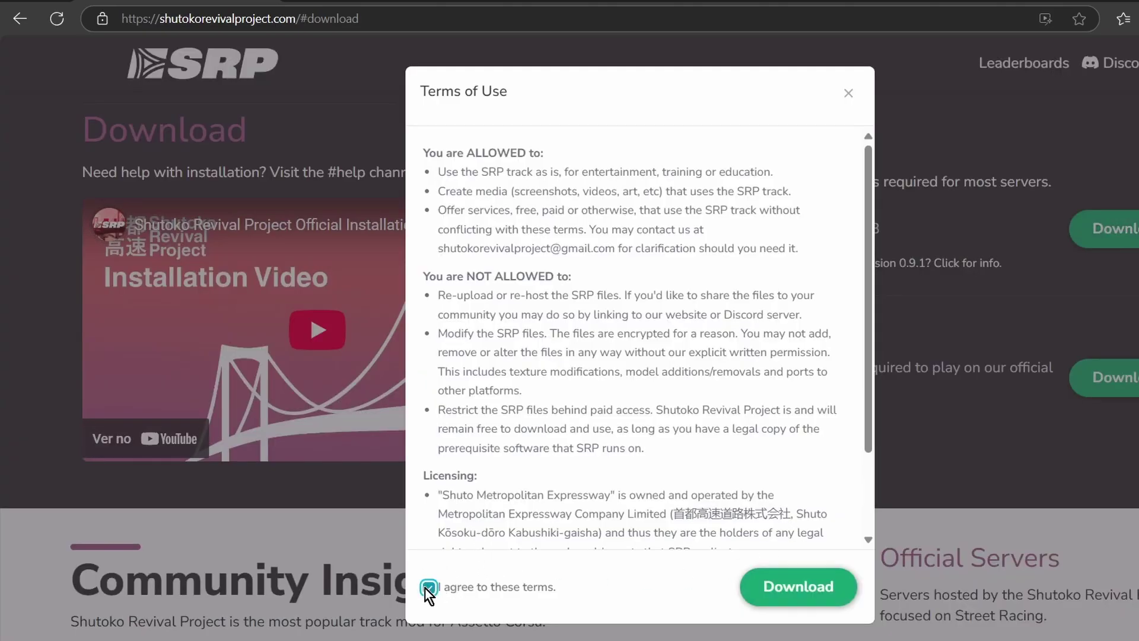
click(789, 586)
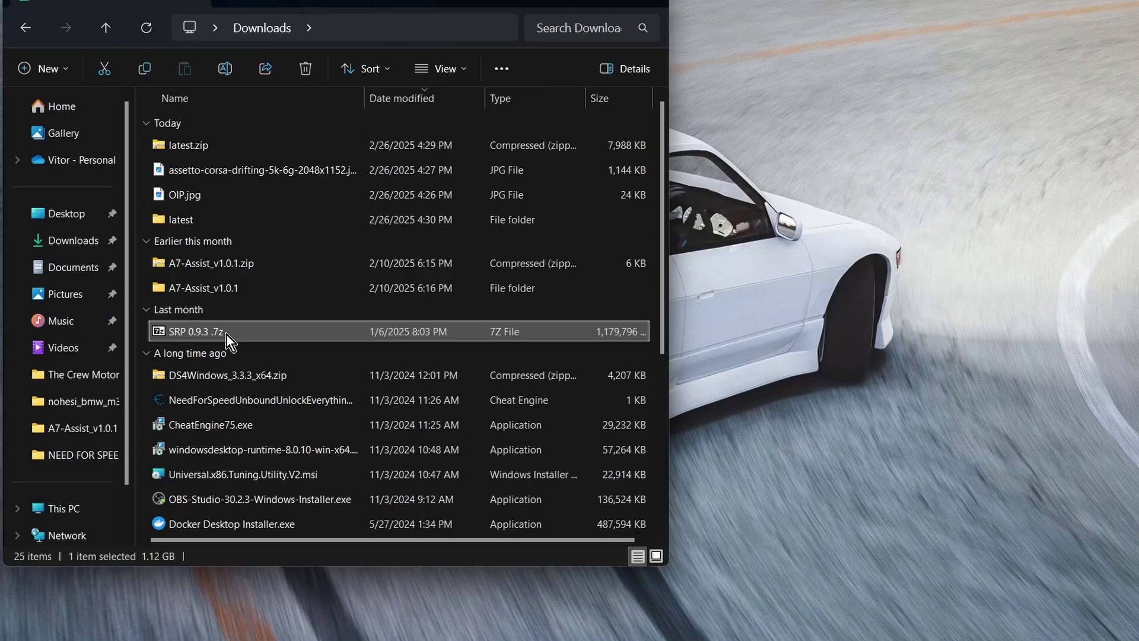
Extract SRP 0.9.3.7z into an SRP 0.9.3 folder and close the Downloads window.
right_click(227, 335)
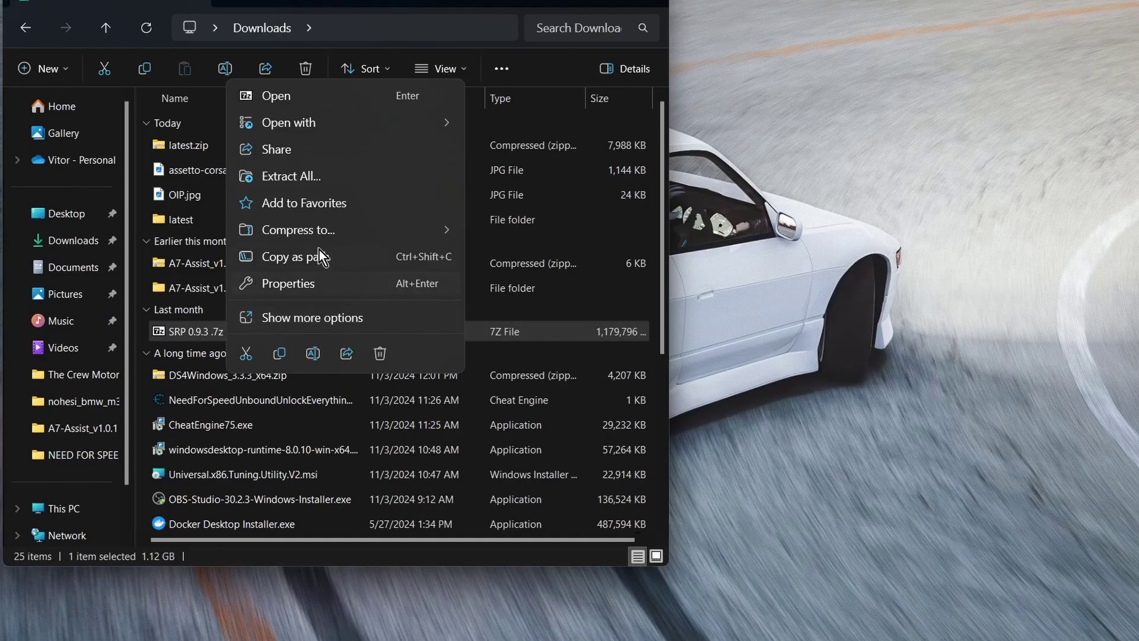
click(341, 178)
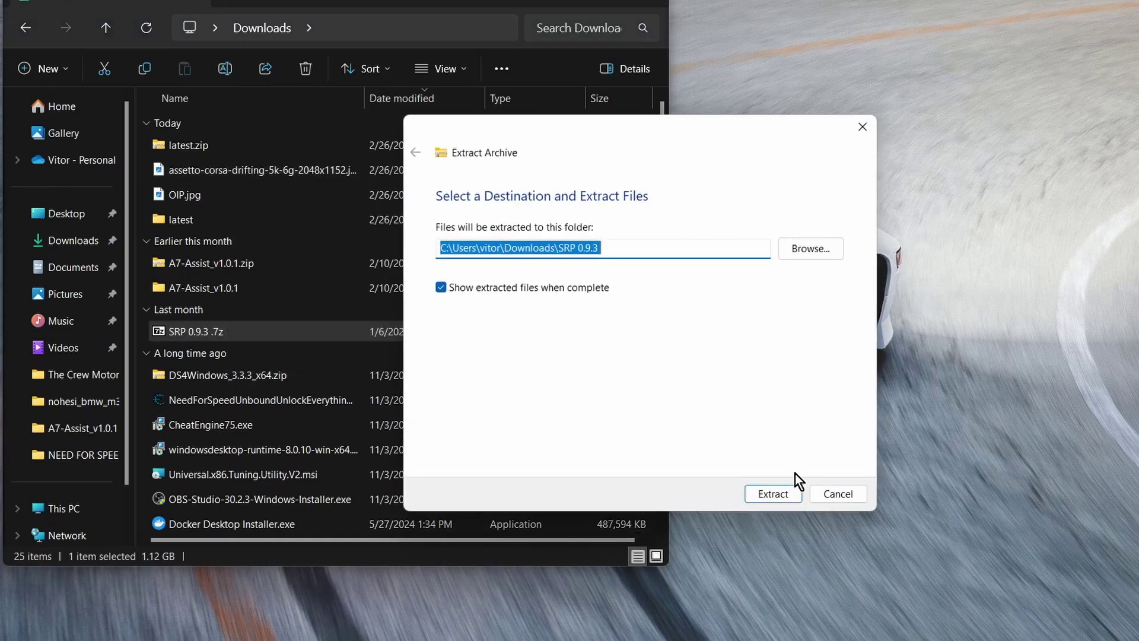
click(773, 493)
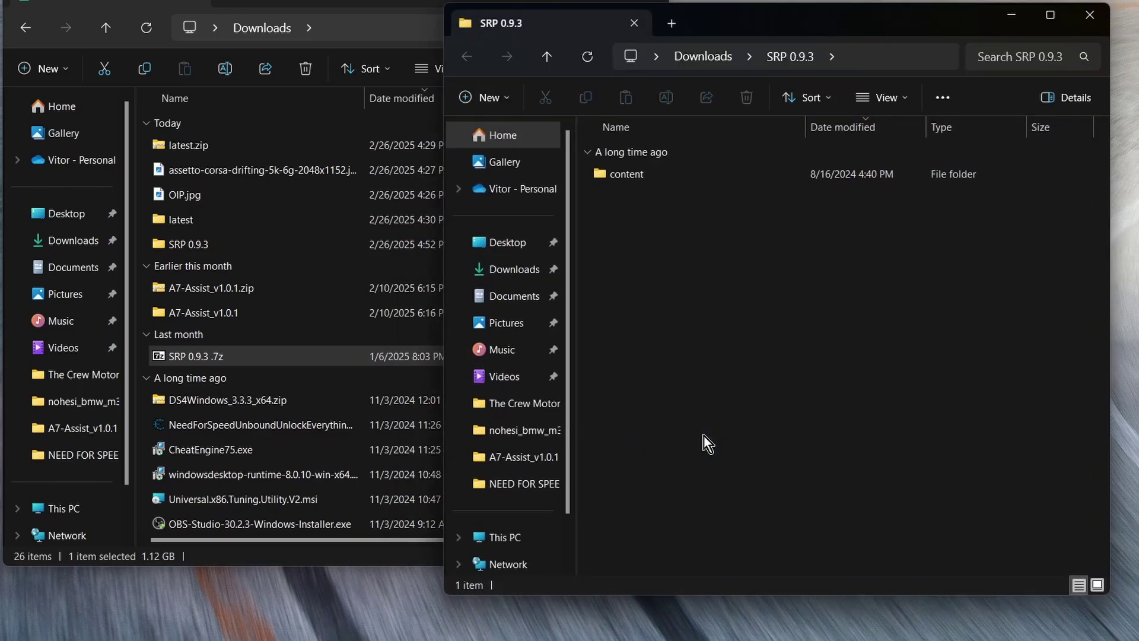
drag(734, 27, 866, 6)
click(483, 9)
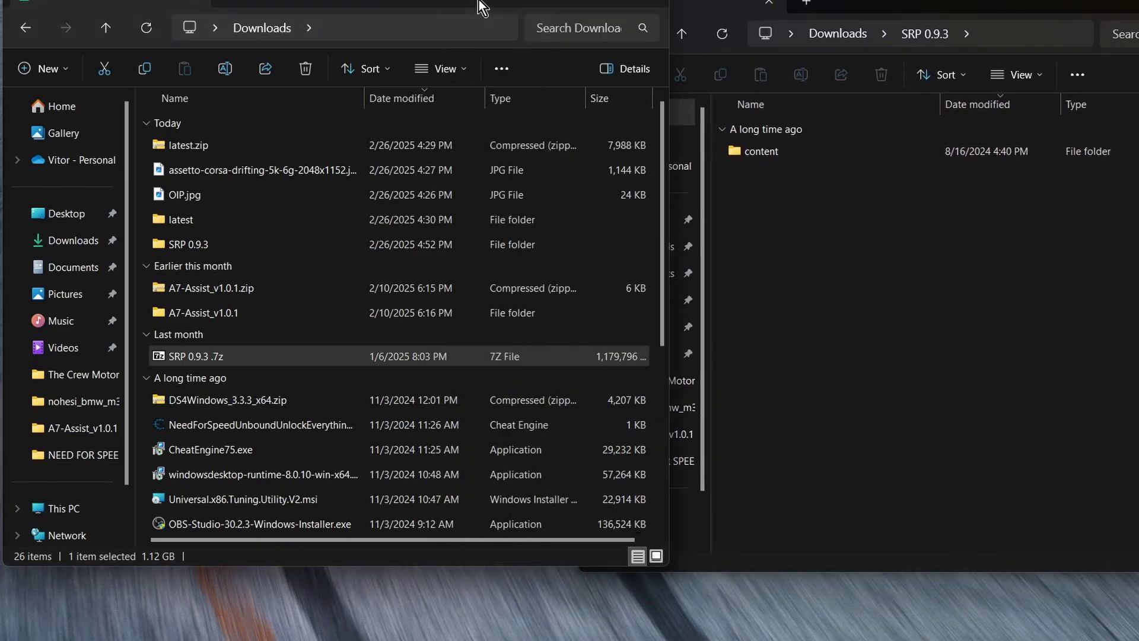
key(ctrl+w)
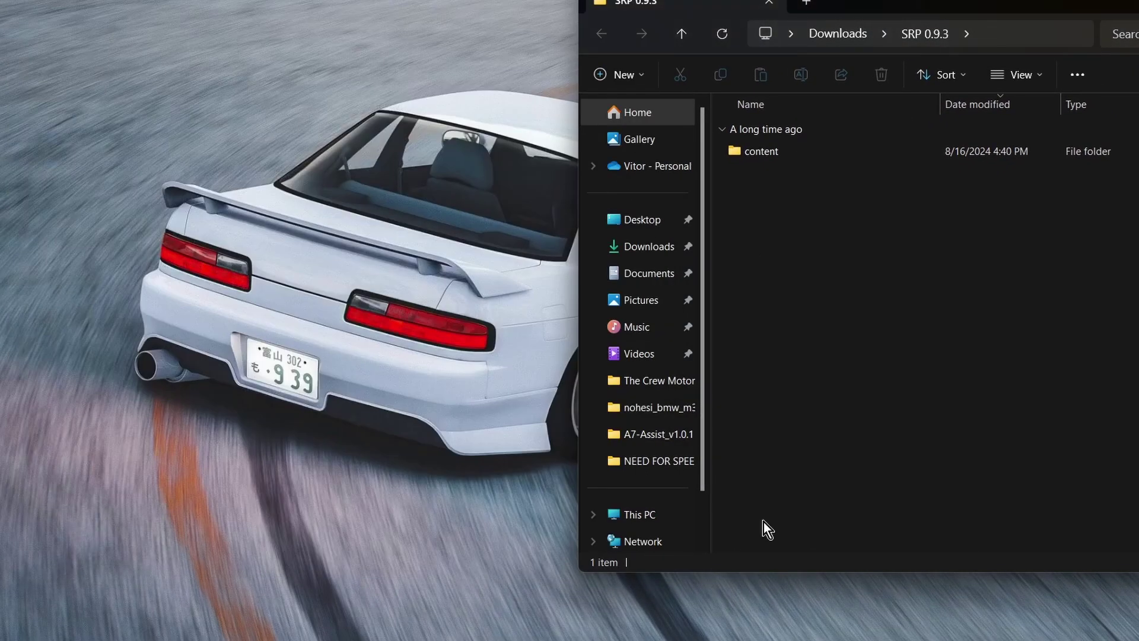
Open Assetto Corsa's local files from Steam and place that window beside the SRP 0.9.3 folder.
mouse_move(665, 635)
click(659, 587)
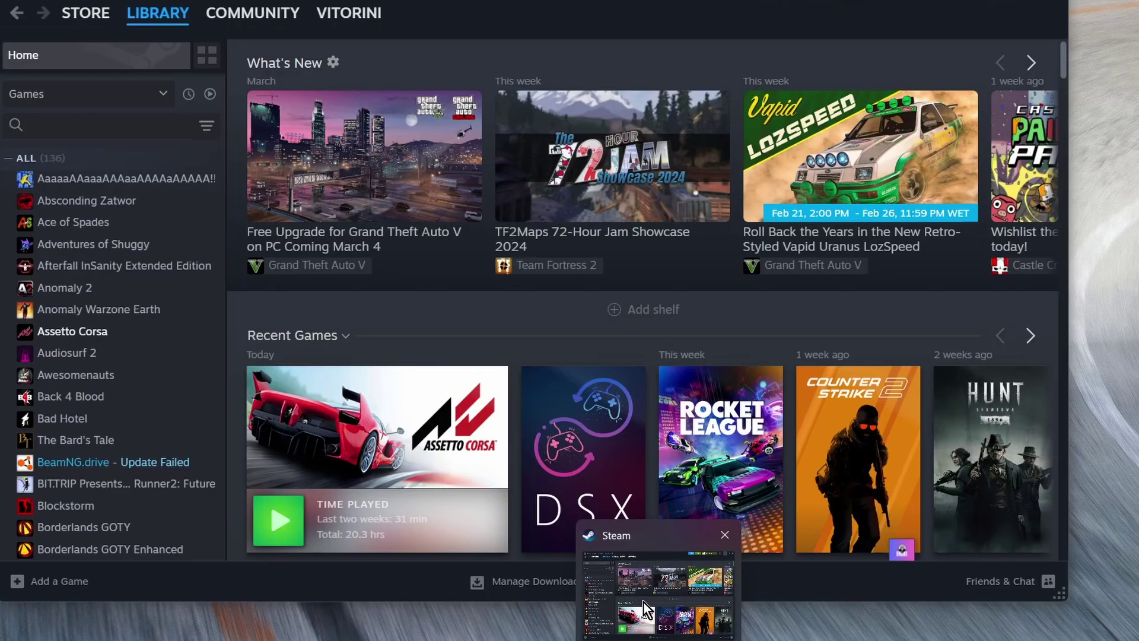
scroll(148, 484, down, 3)
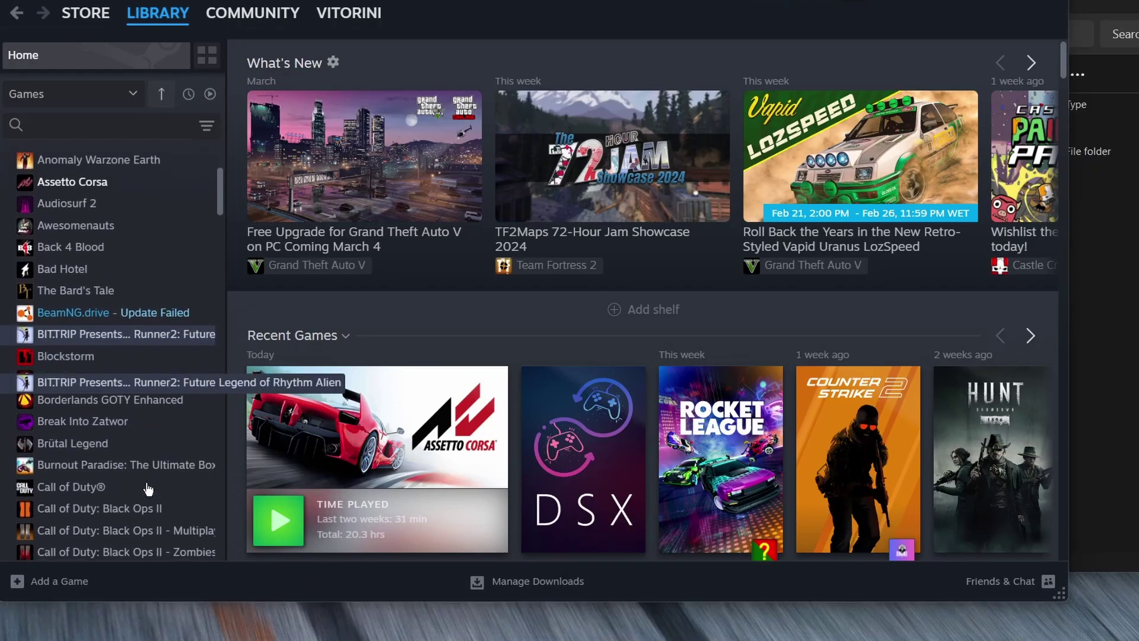
scroll(137, 368, up, 1)
right_click(94, 225)
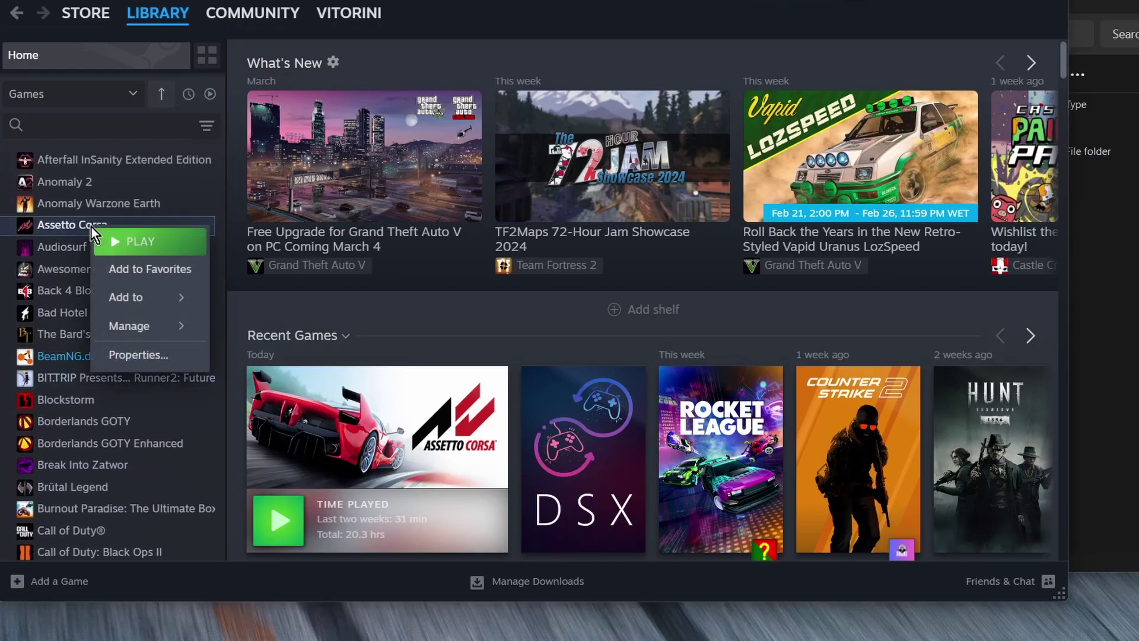
mouse_move(137, 336)
click(284, 358)
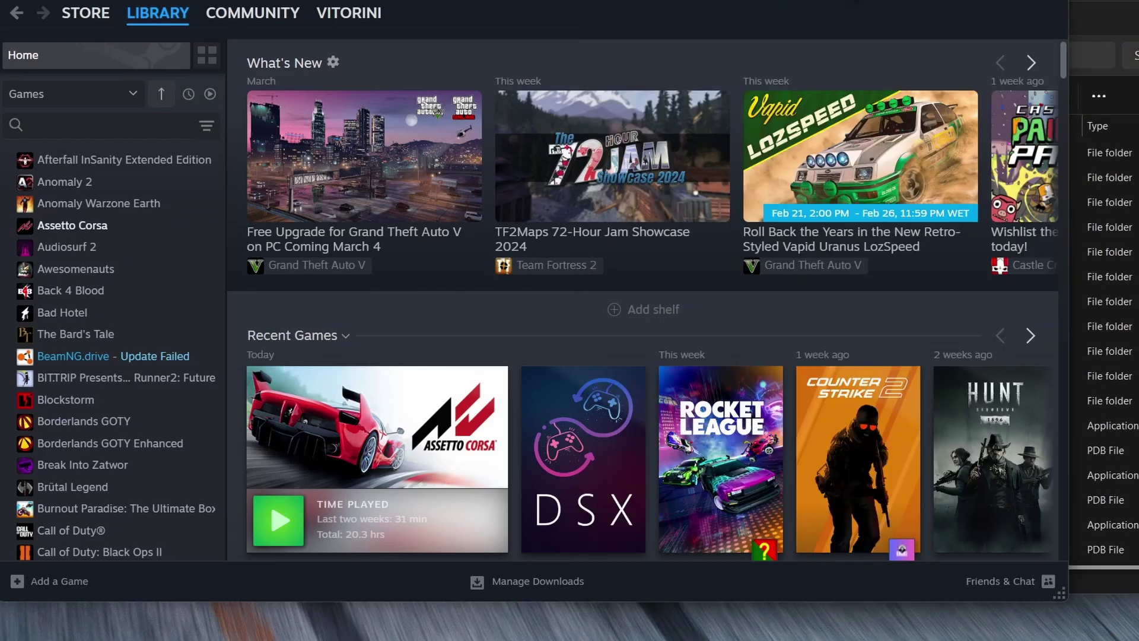
click(1020, 12)
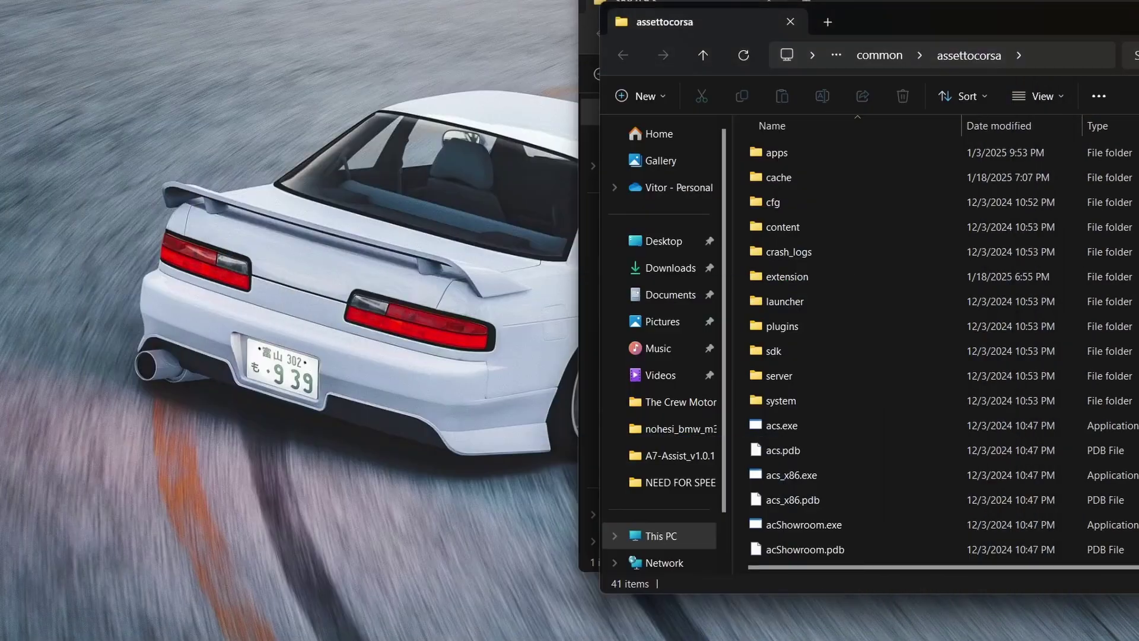
drag(1050, 19, 412, 6)
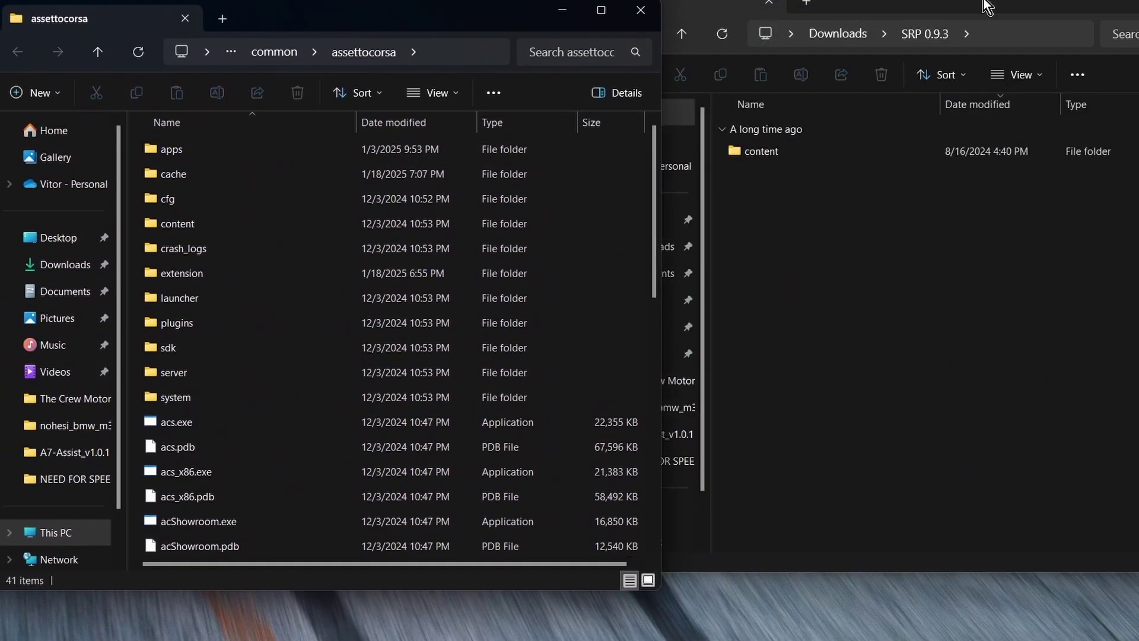
drag(1064, 20, 1070, 32)
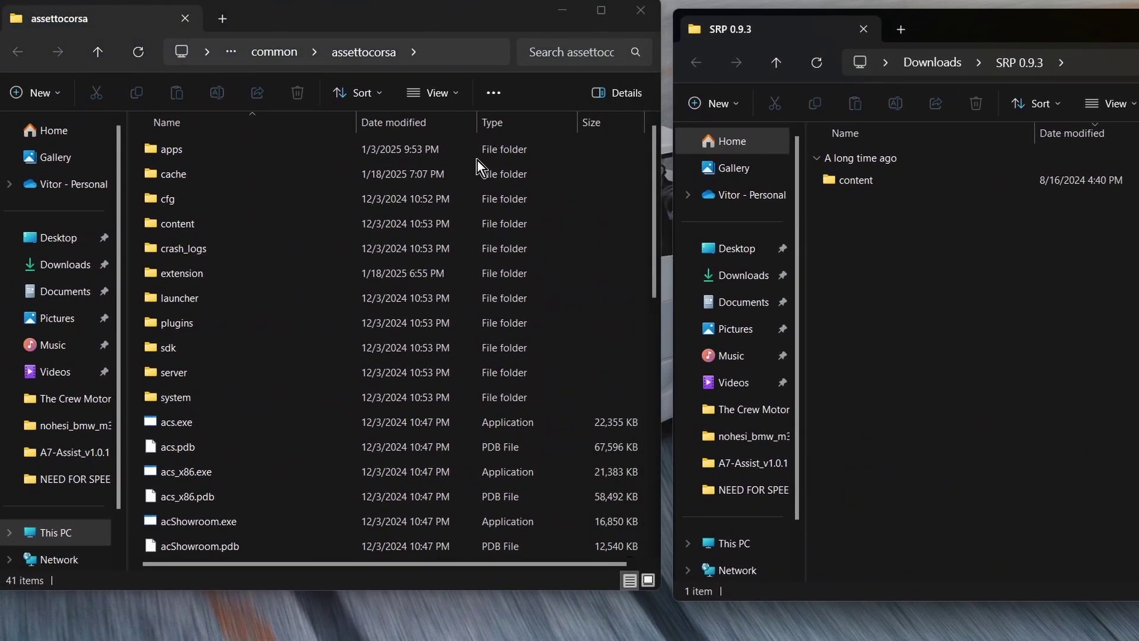
Move shuto_revival_project_beta from SRP's content\tracks into the game's content\tracks, replacing existing files.
click(191, 226)
double_click(191, 226)
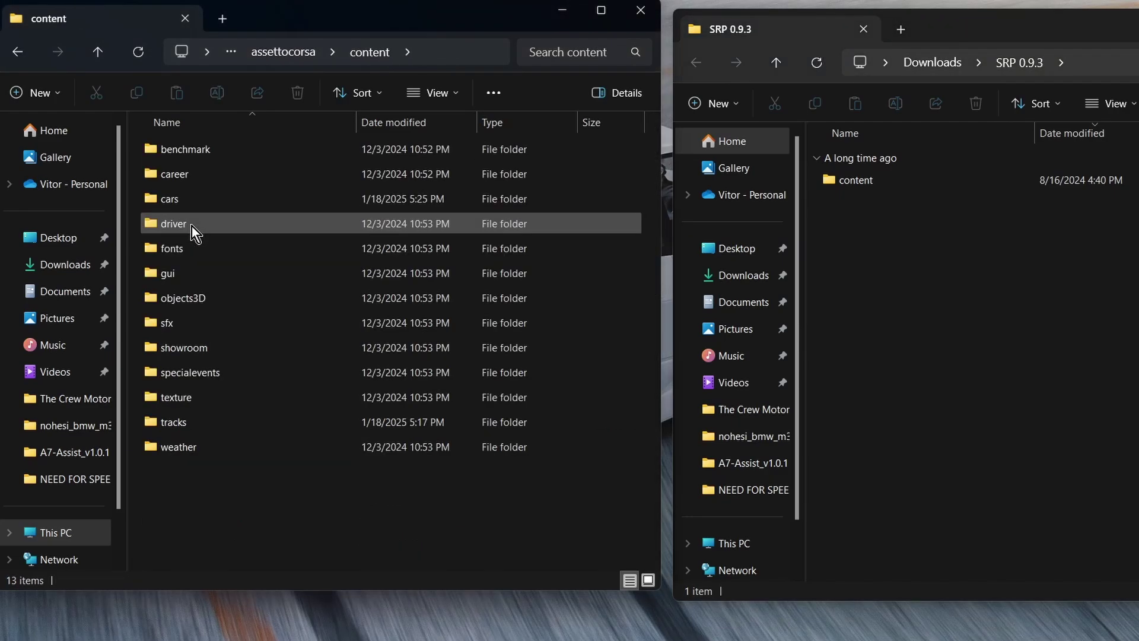
double_click(174, 421)
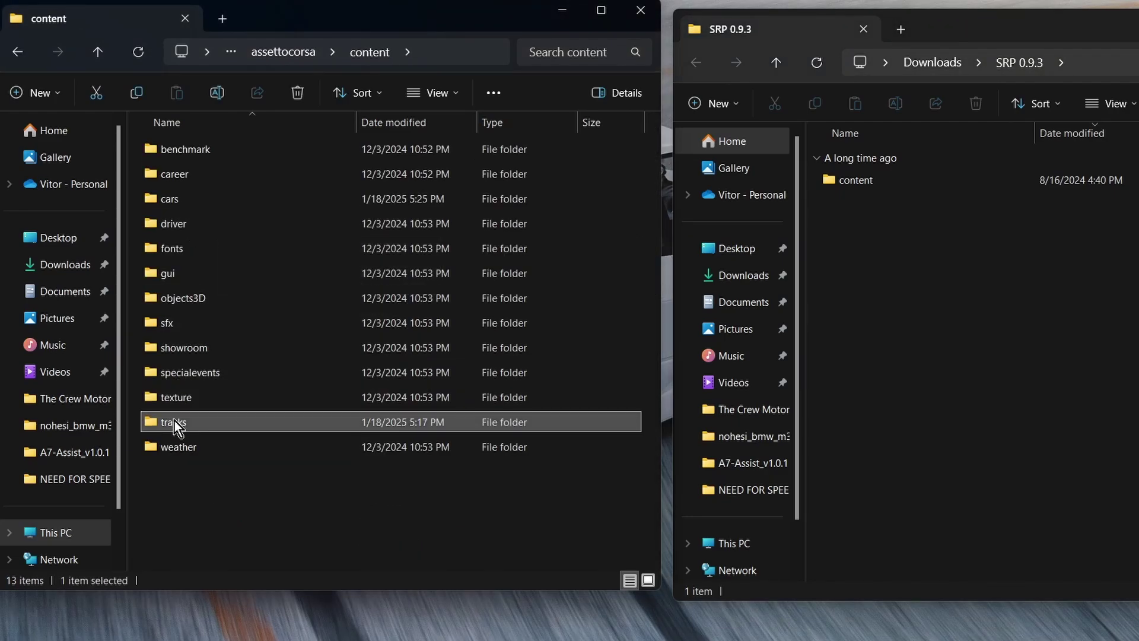
double_click(868, 184)
click(867, 184)
double_click(867, 184)
click(893, 176)
drag(898, 177, 633, 211)
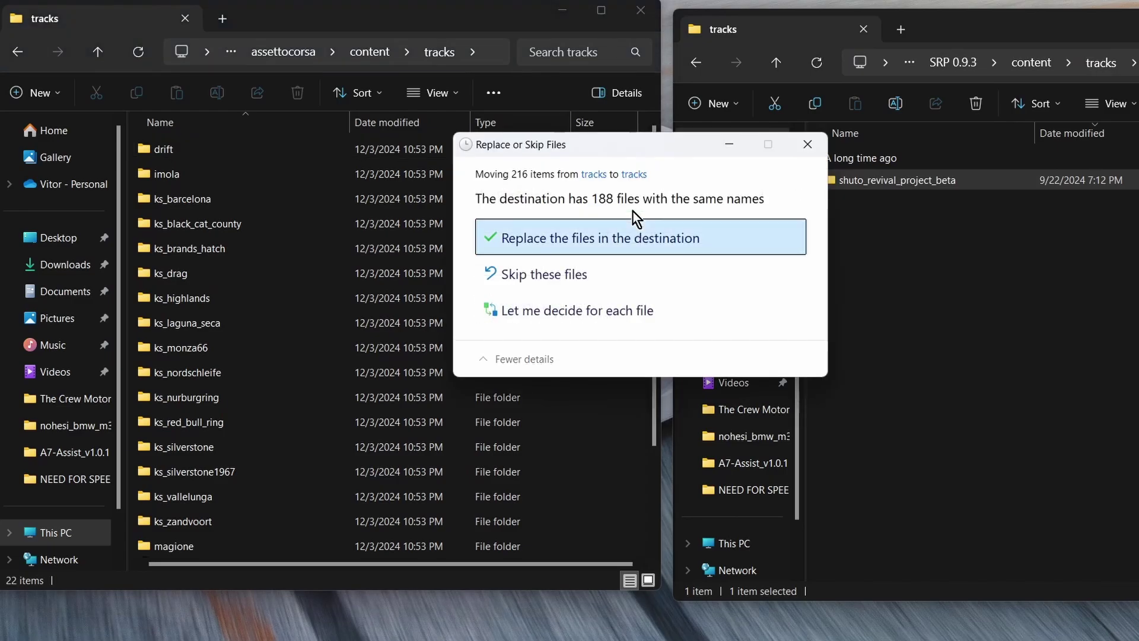
click(515, 274)
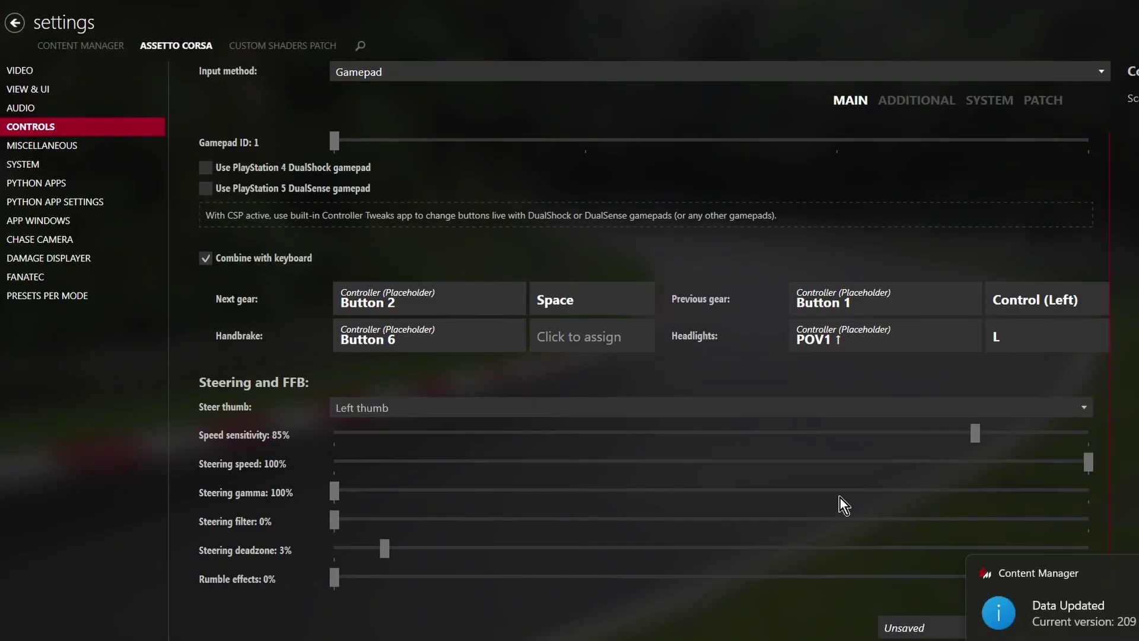
Close Settings, switch to the single-player Quick race setup, and dismiss the assists hint.
scroll(841, 497, down, 1)
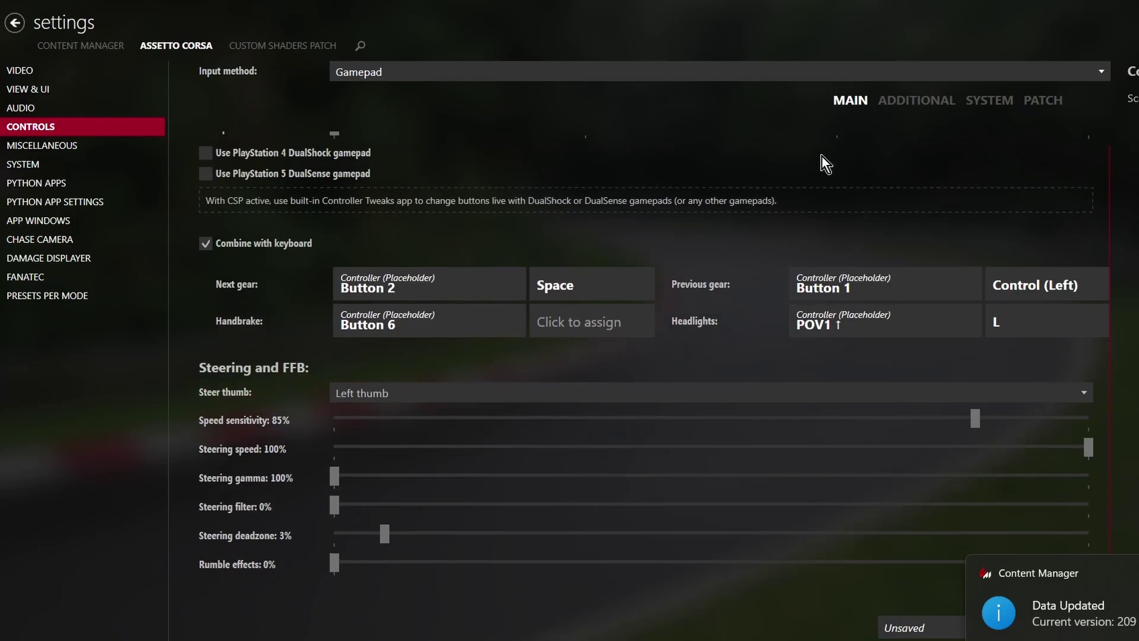
key(alt+Left)
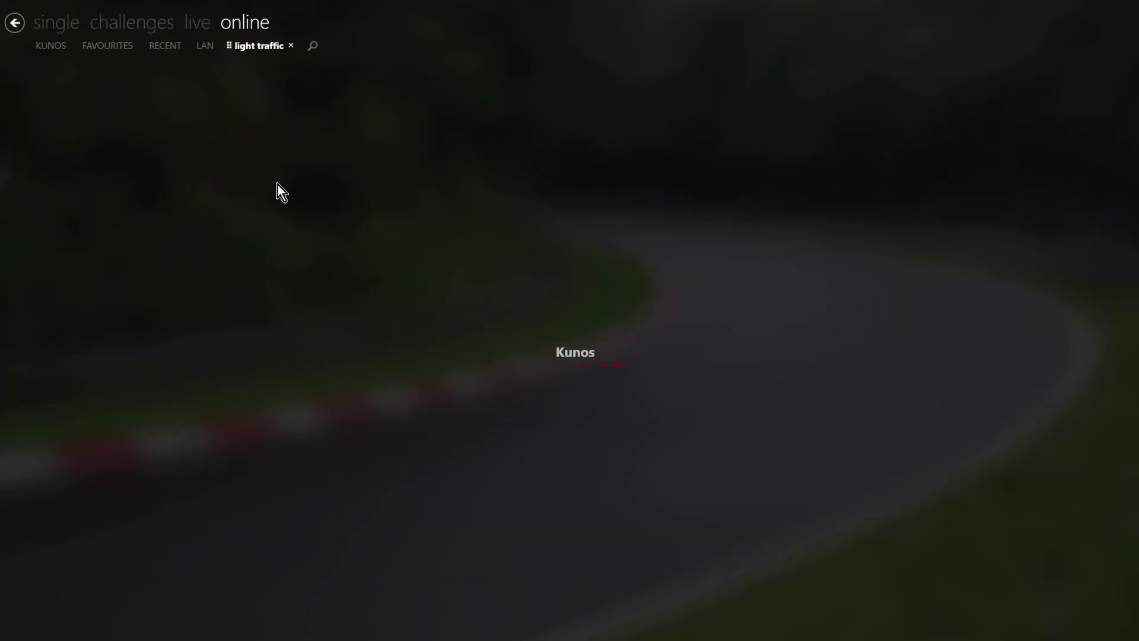
click(67, 18)
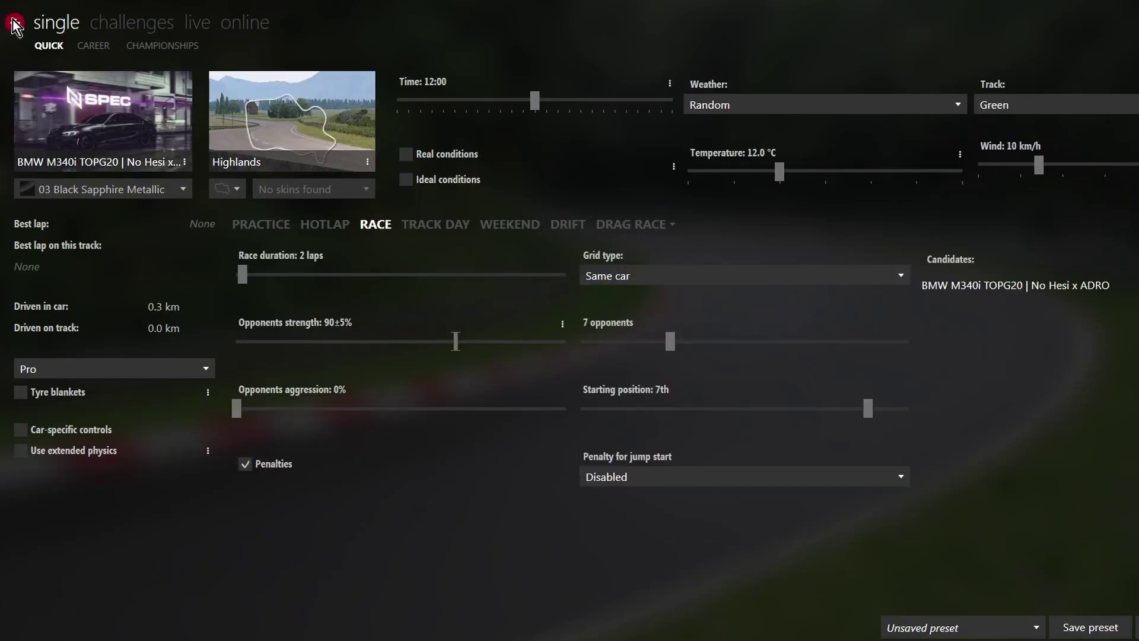
click(15, 25)
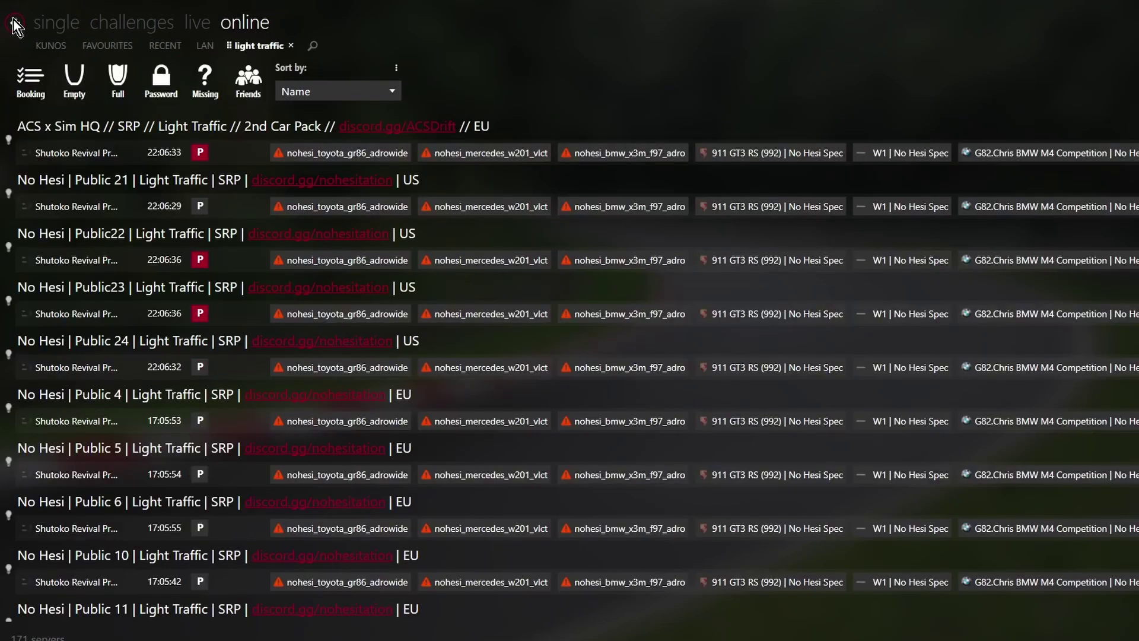
click(56, 22)
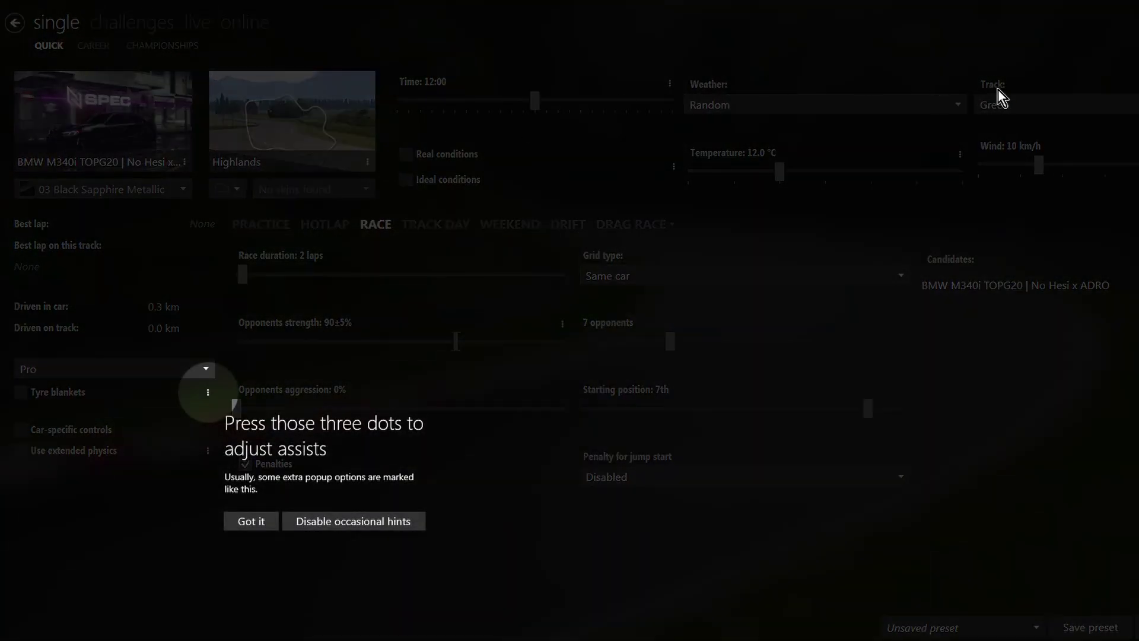
click(261, 522)
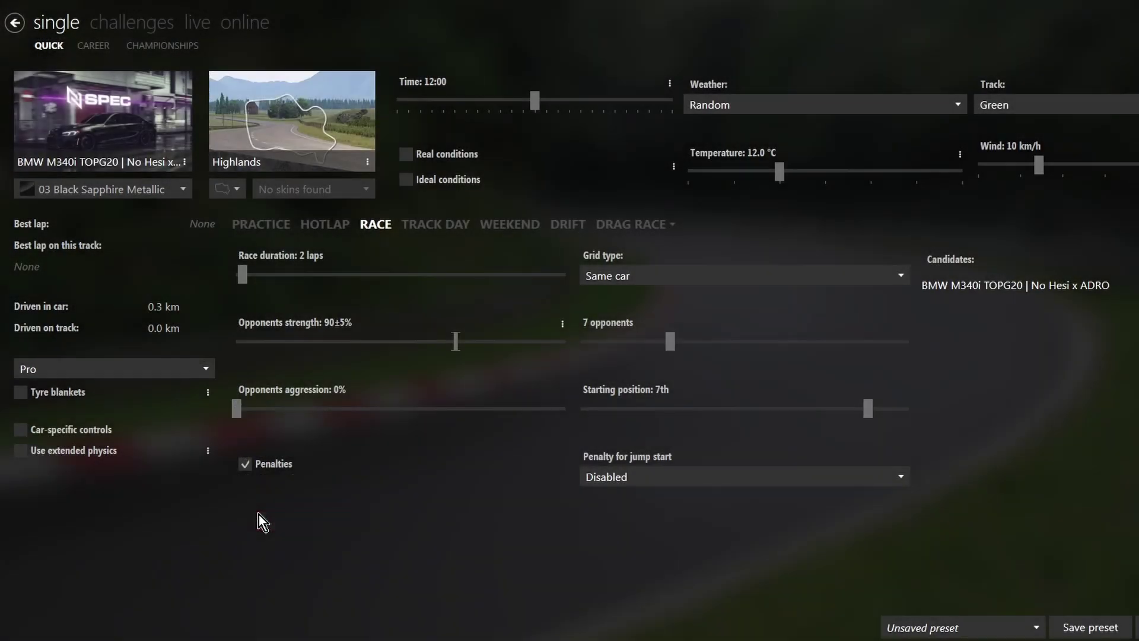
mouse_move(374, 140)
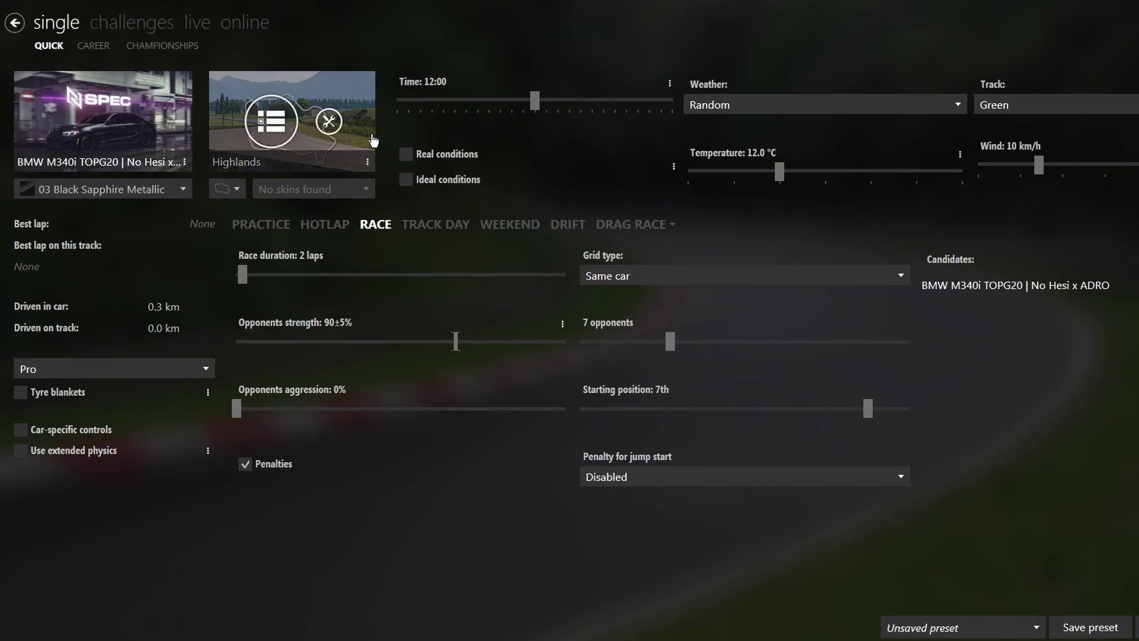
click(268, 125)
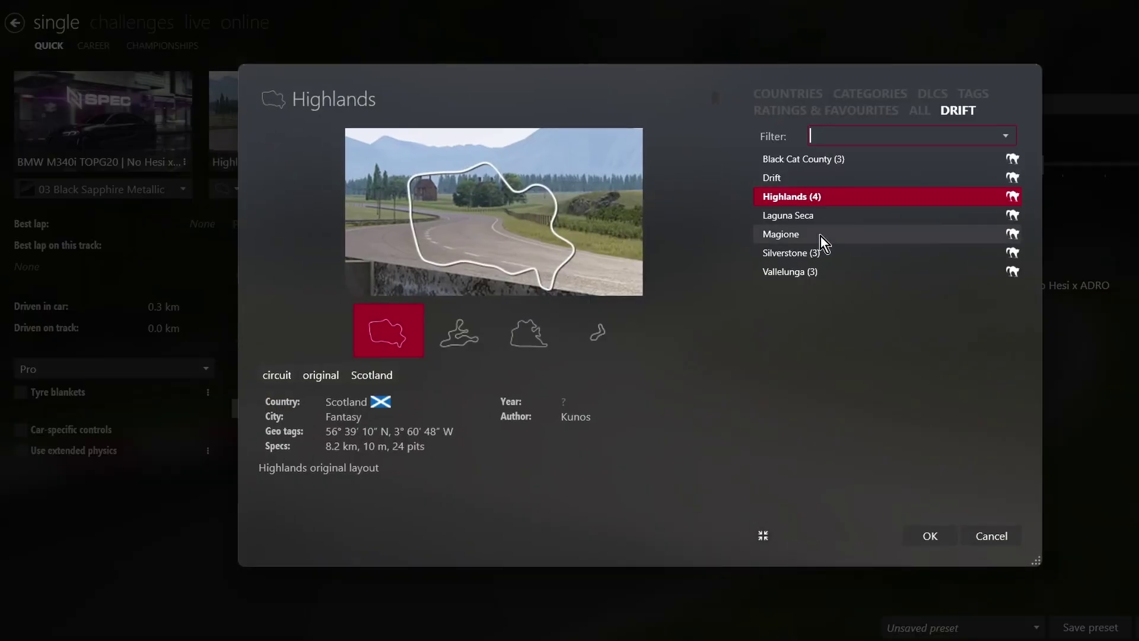
Filter all tracks for 'shutoko' and select Shutoko Revival Project 0.9.3.
text(shutoki)
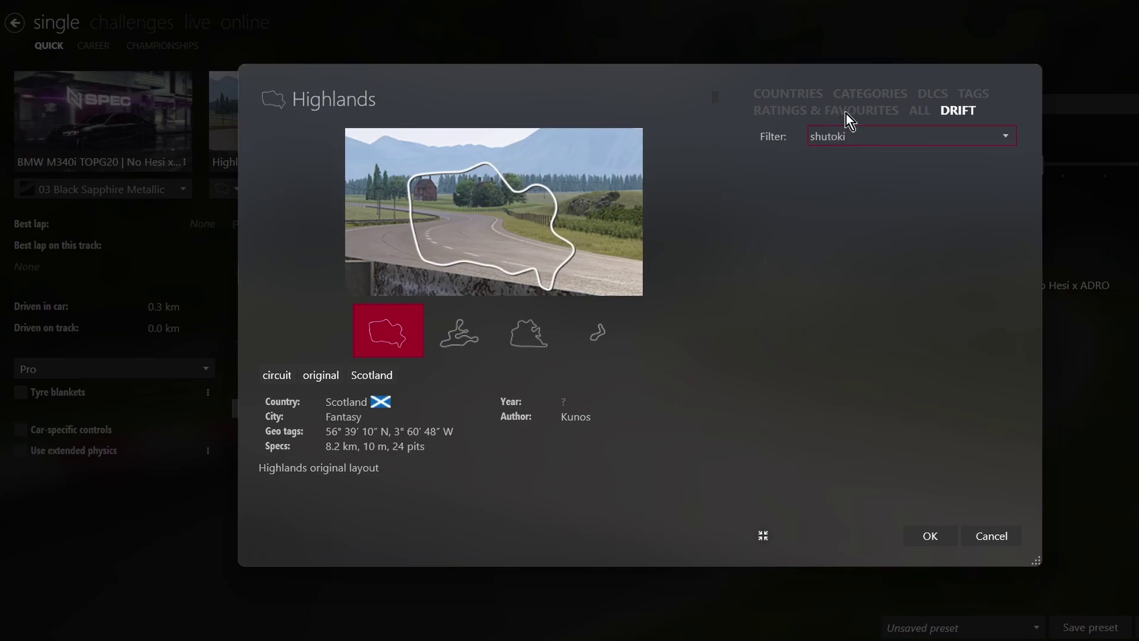
click(919, 112)
click(860, 133)
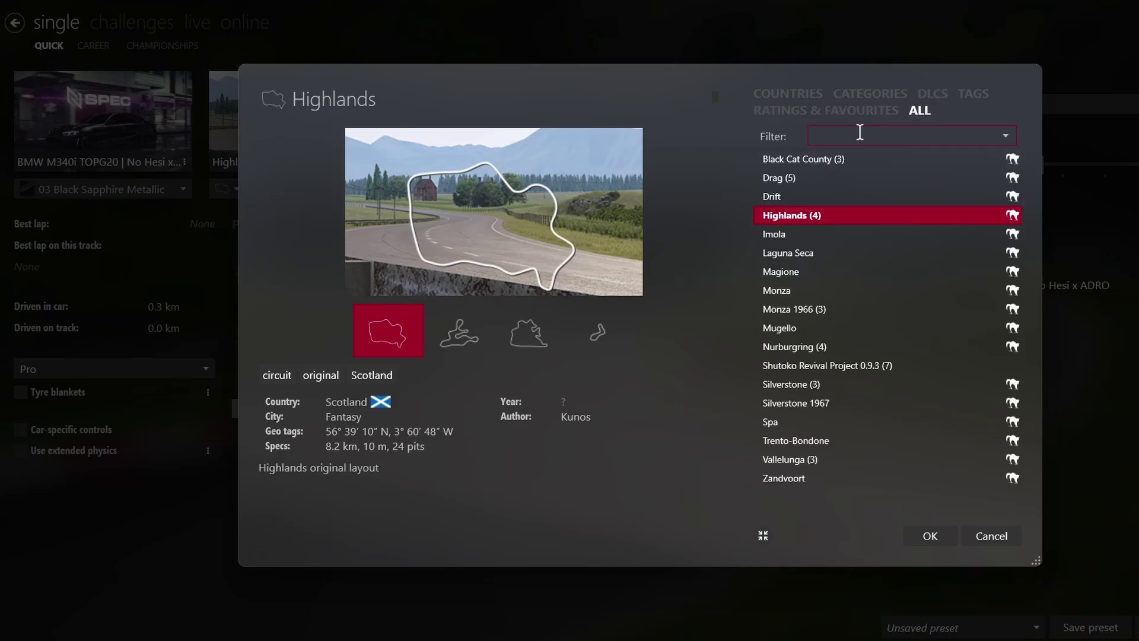
text(shutoko)
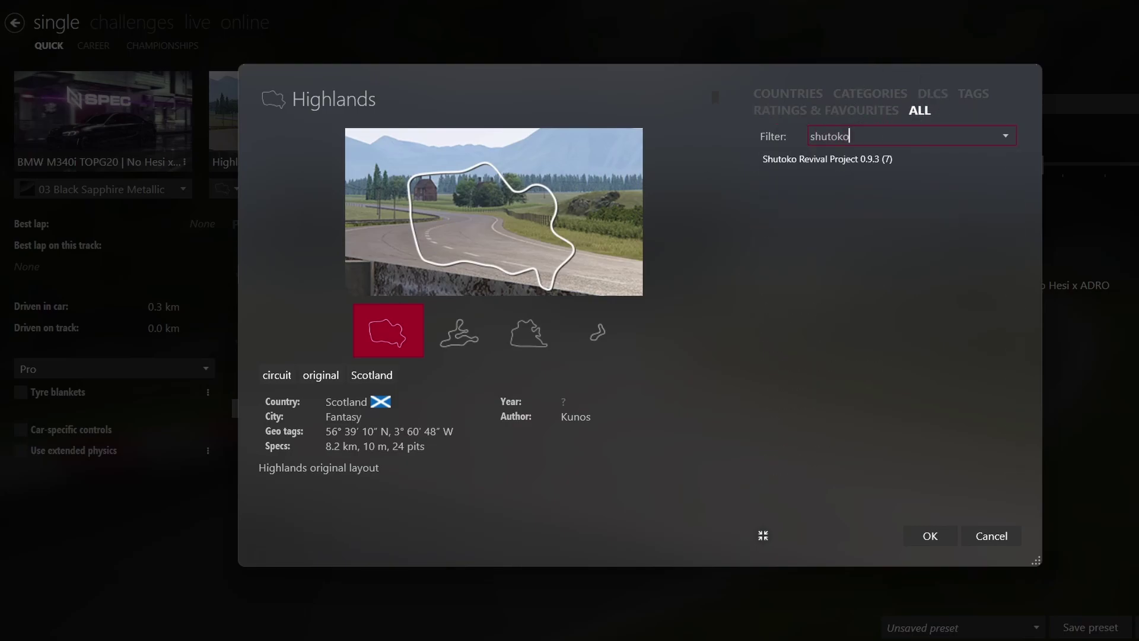
click(833, 159)
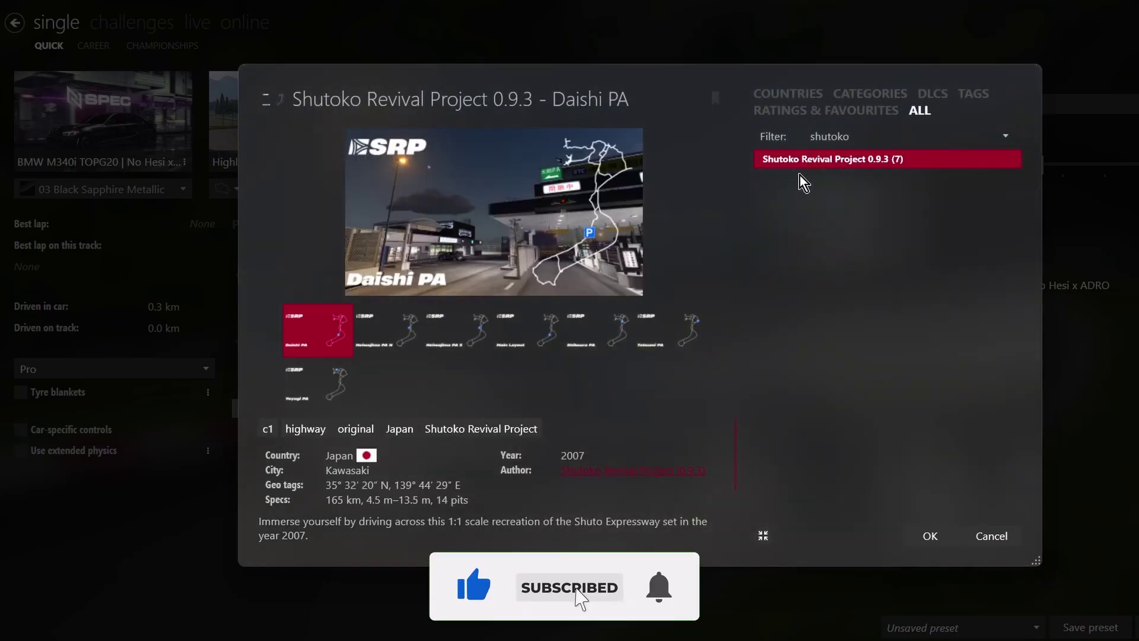
Preview the Shutoko layouts, then confirm Tatsumi PA as the race track.
click(387, 350)
click(451, 354)
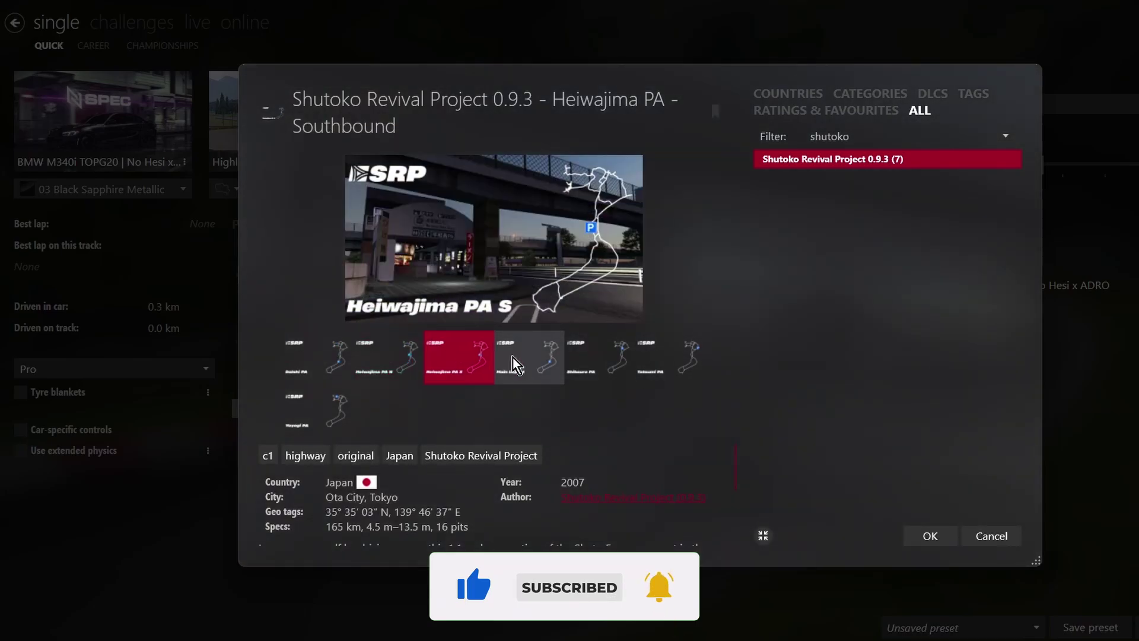
click(516, 359)
click(610, 349)
click(656, 349)
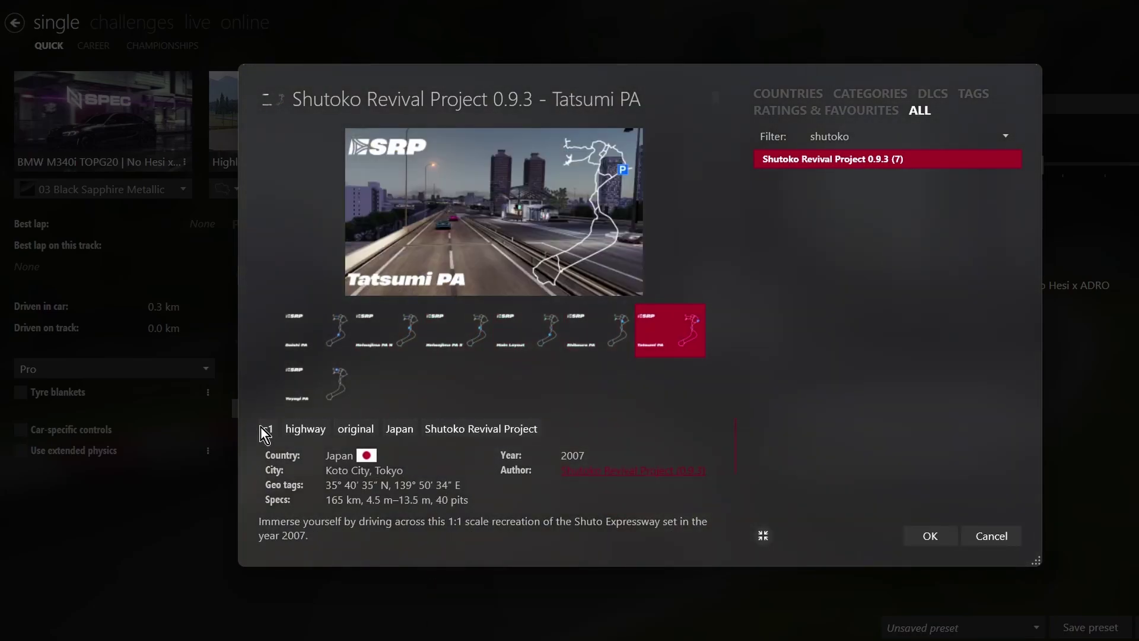
click(293, 387)
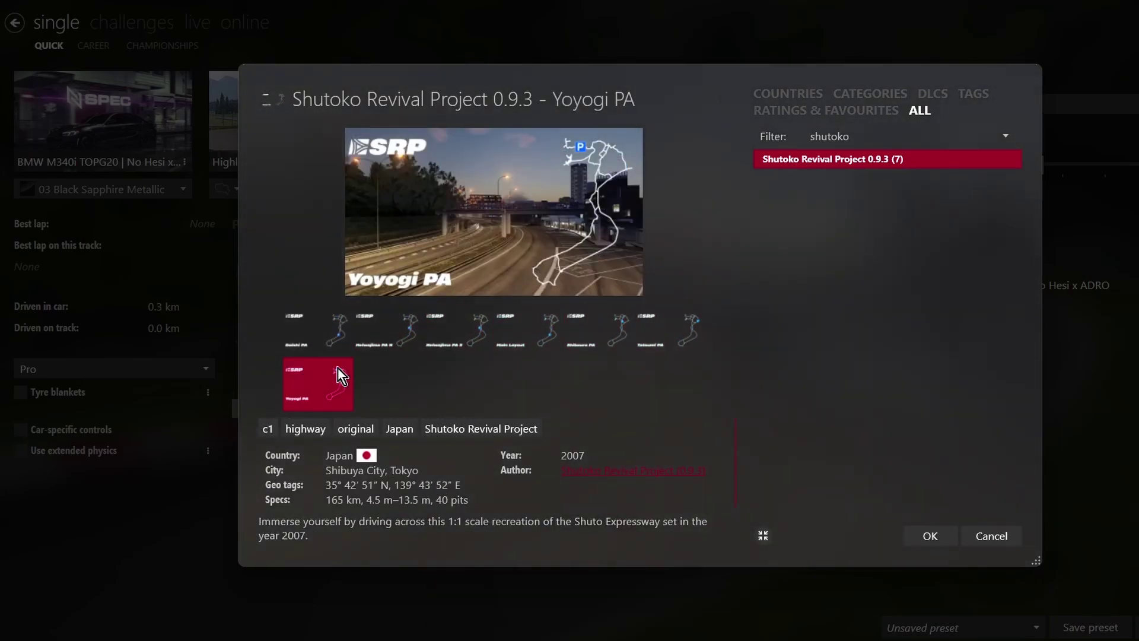
click(651, 311)
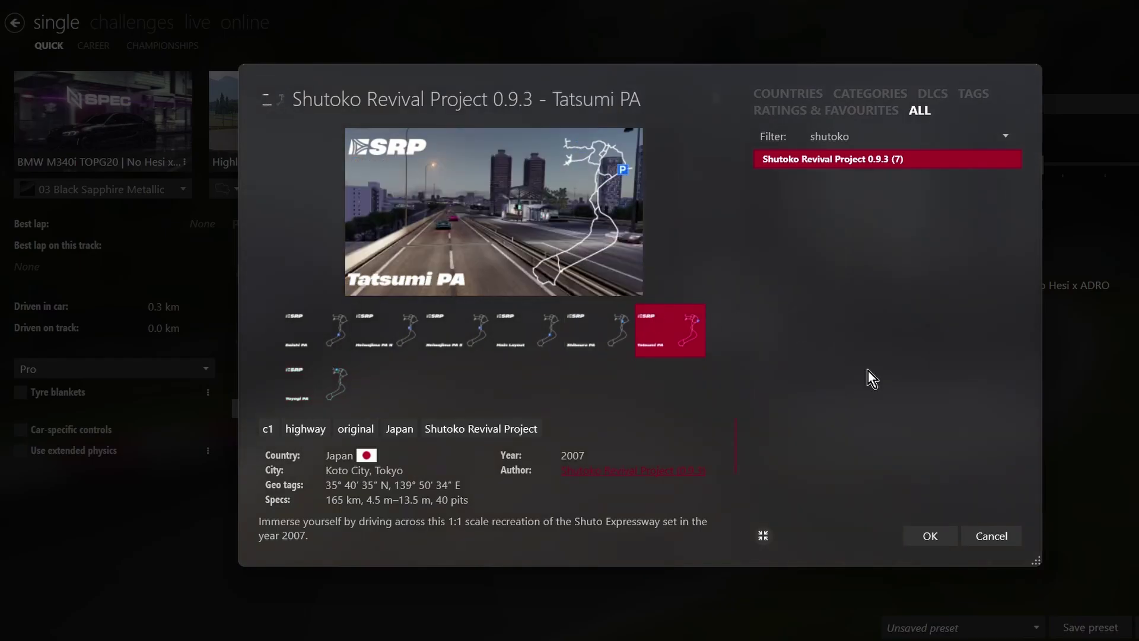
click(935, 529)
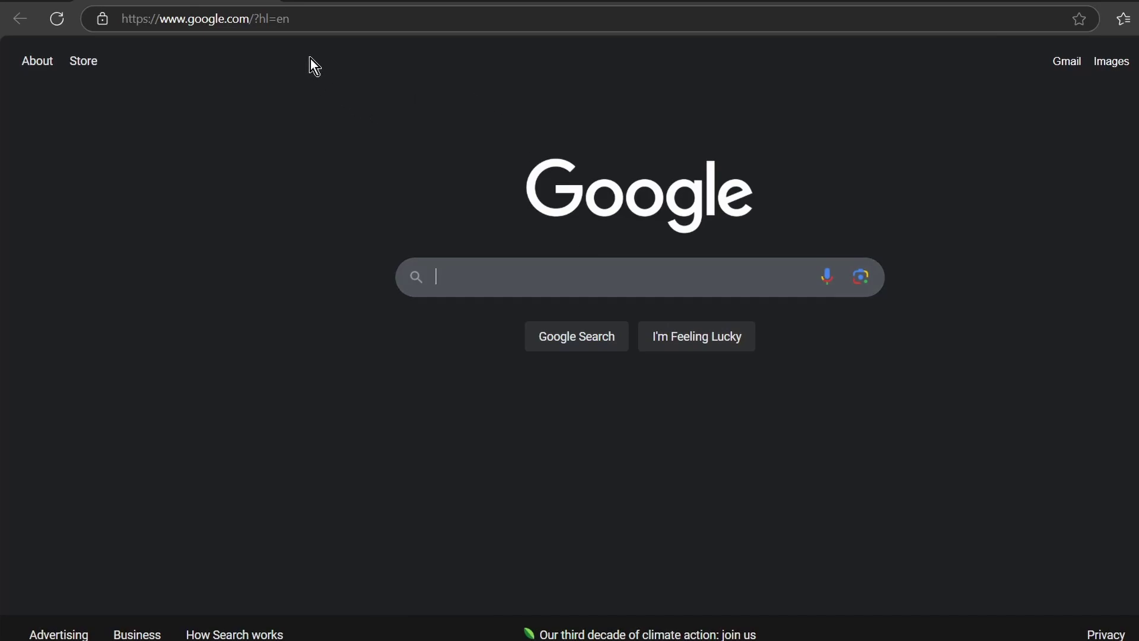
Search Google for 'shutoko revival project v0.9.1 ai traffic mmod'.
text(shut)
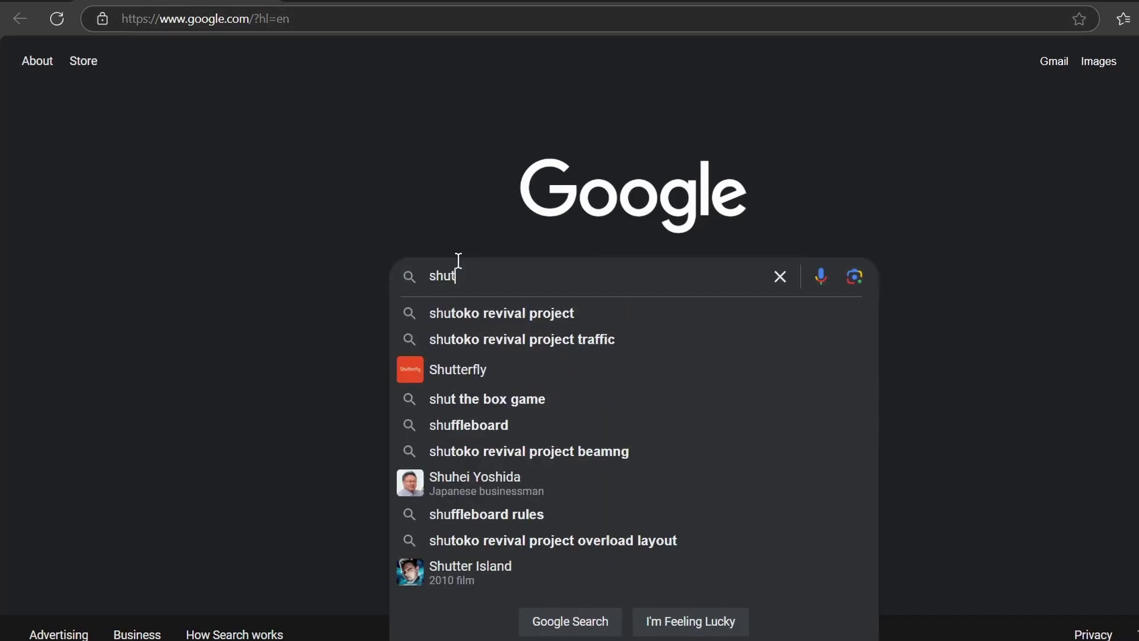
text(oko revival project v)
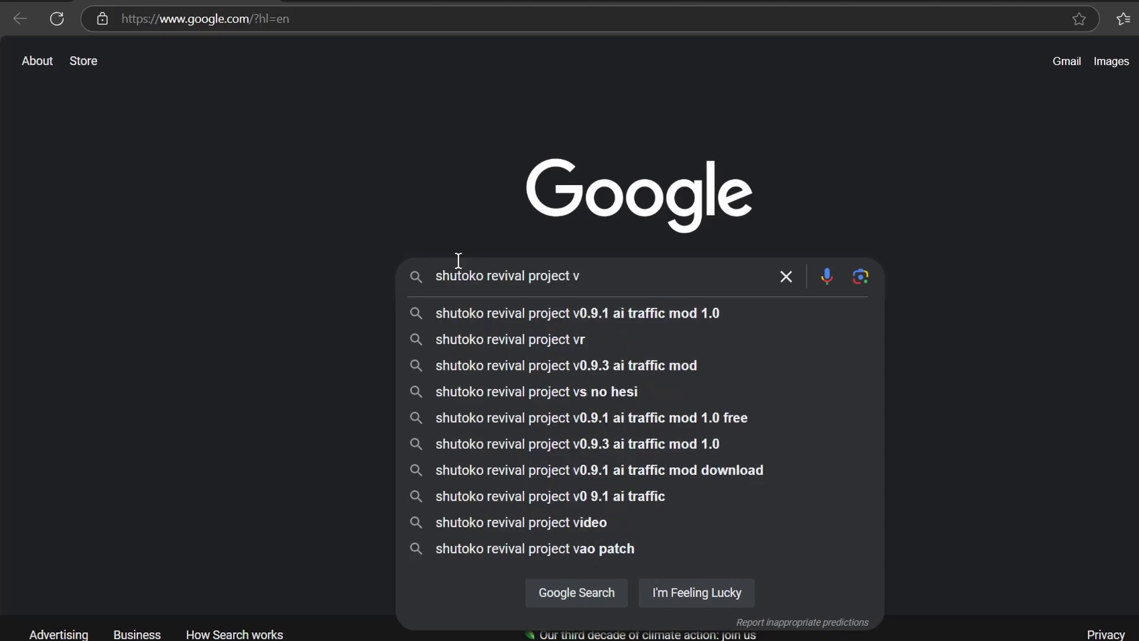
text(0.9.1 a)
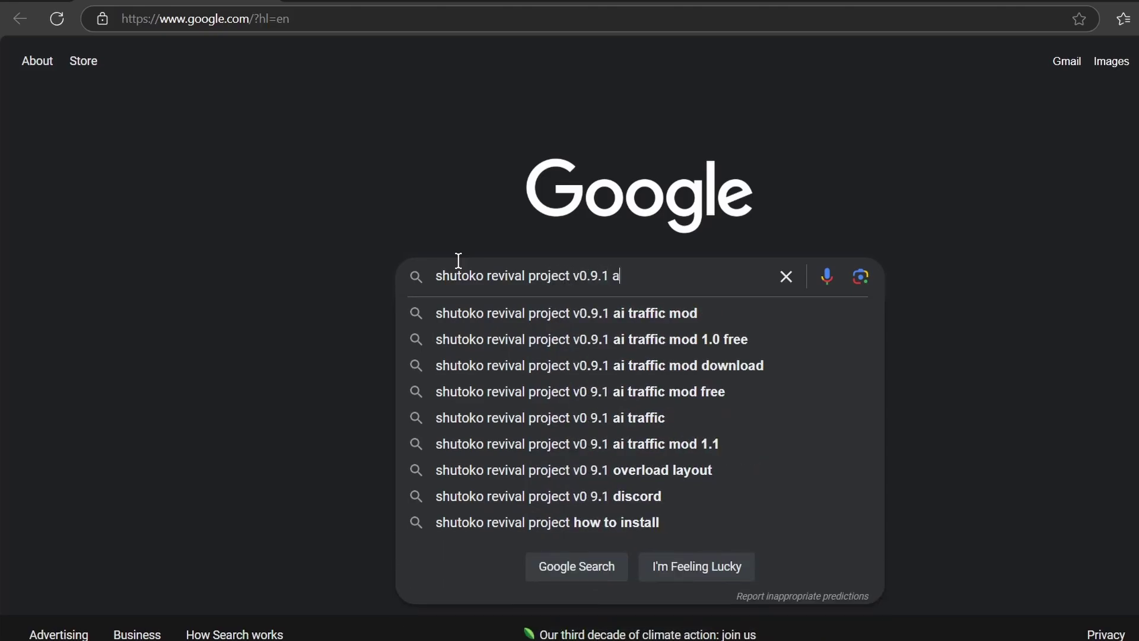
text(i traffic mmod)
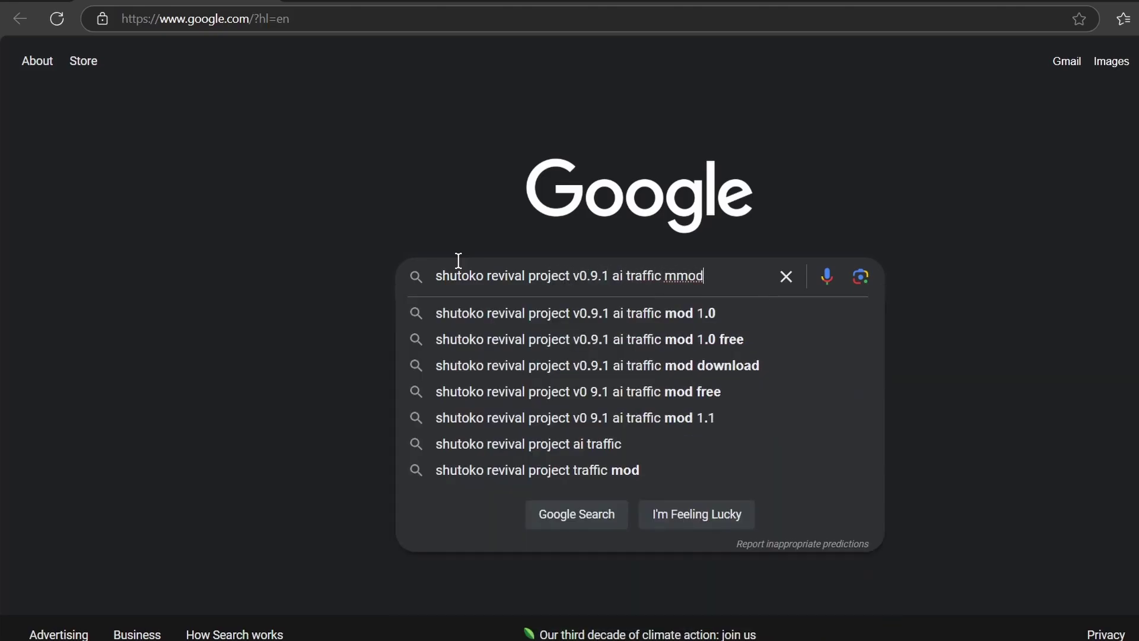
key(Return)
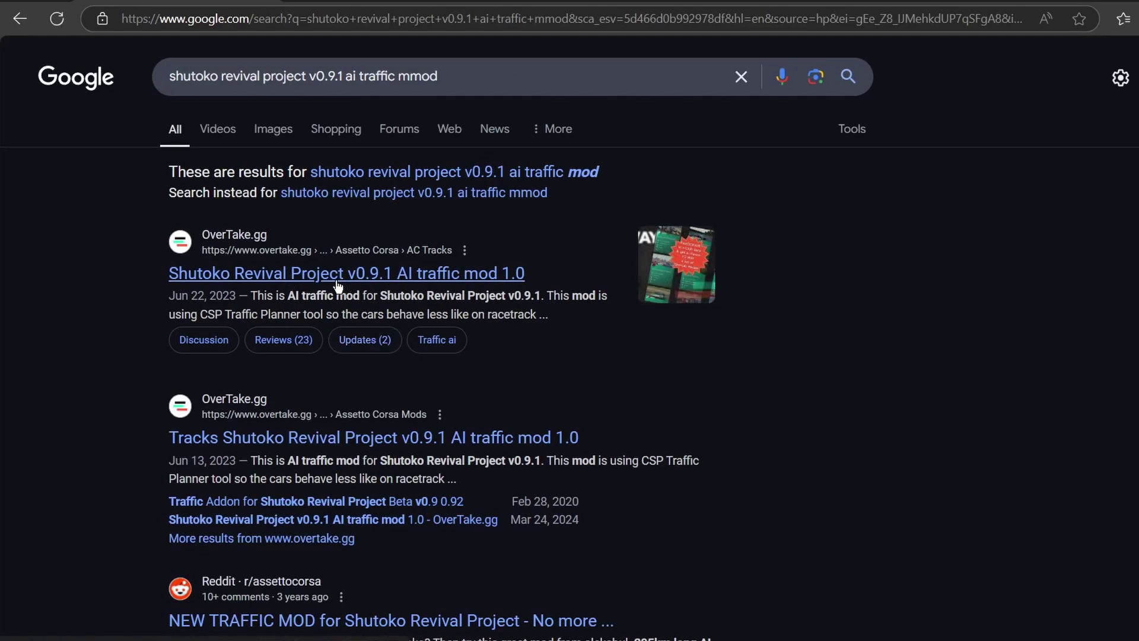
Open the OverTake.gg page for Shutoko Revival Project v0.9.1 AI traffic mod 1.0 and close the giveaway popup.
click(337, 285)
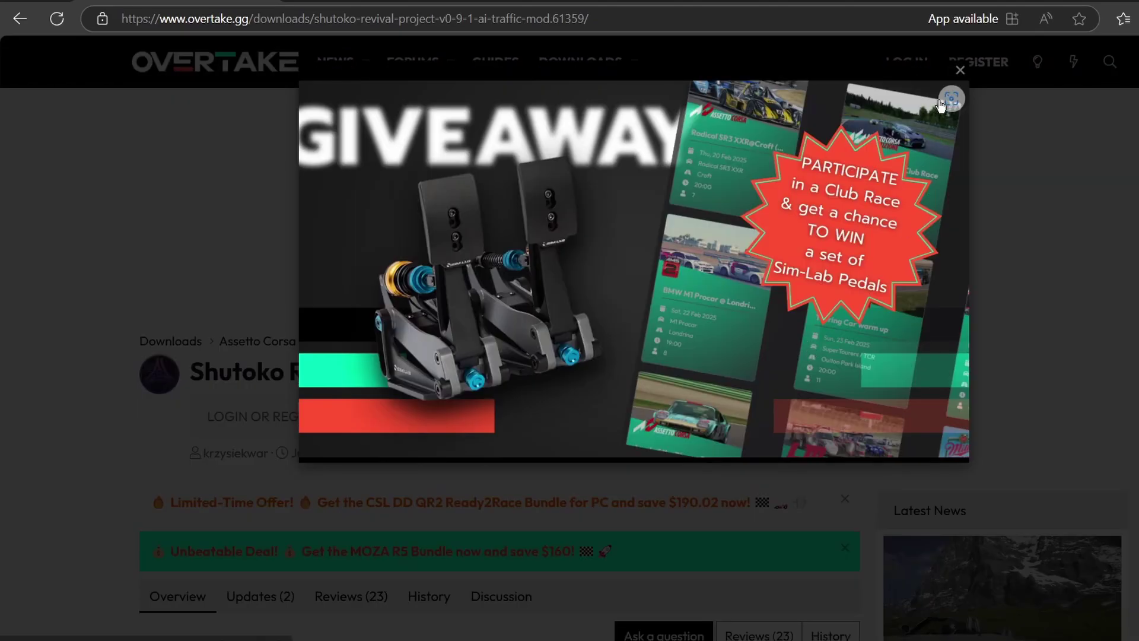
click(960, 71)
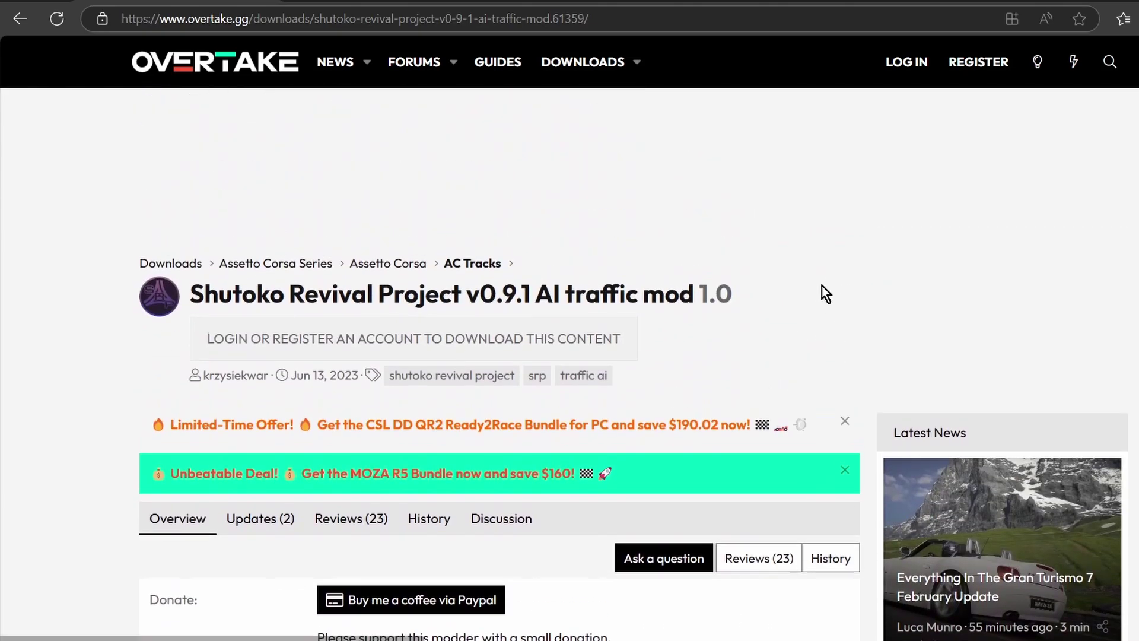
Go to OverTake.gg registration, review the account types and pick the free Basic account.
click(973, 62)
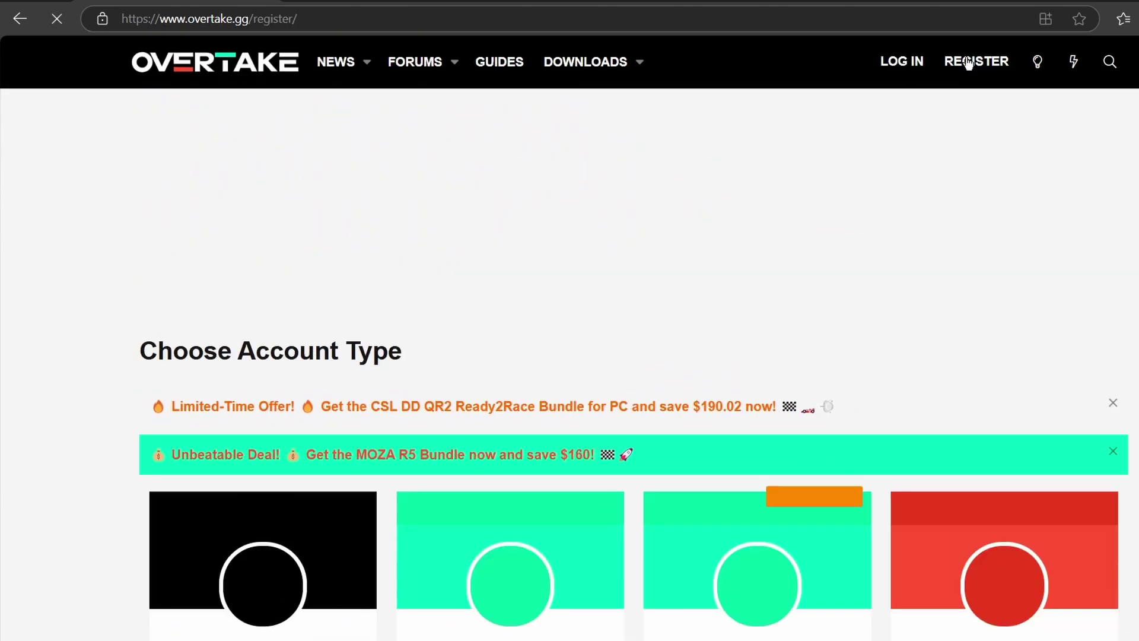
scroll(738, 250, down, 5)
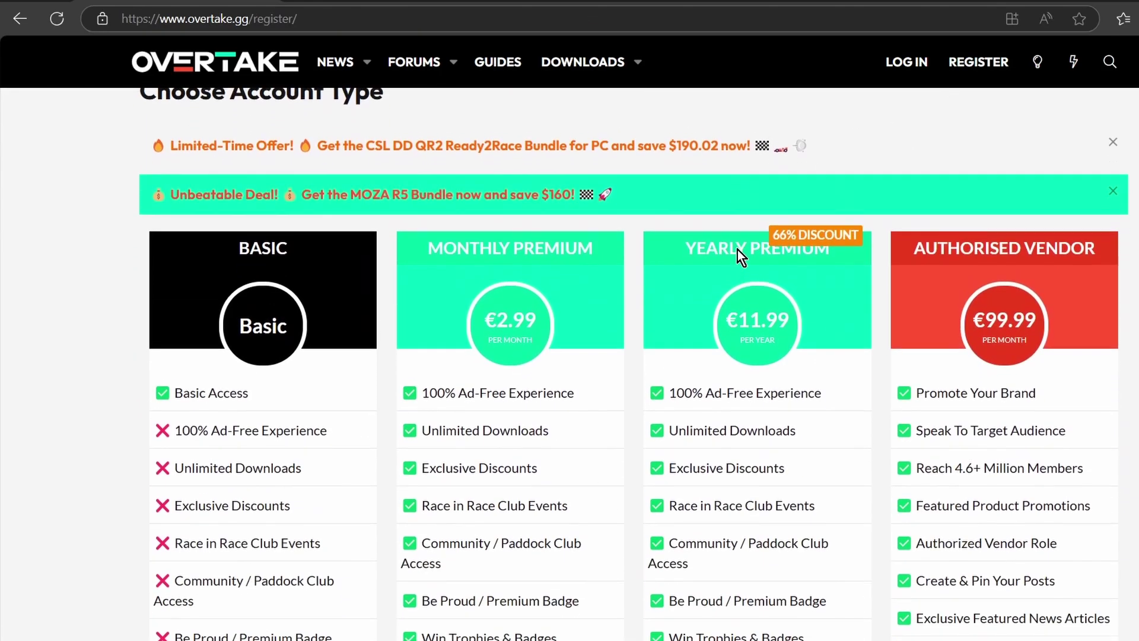
scroll(278, 325, down, 5)
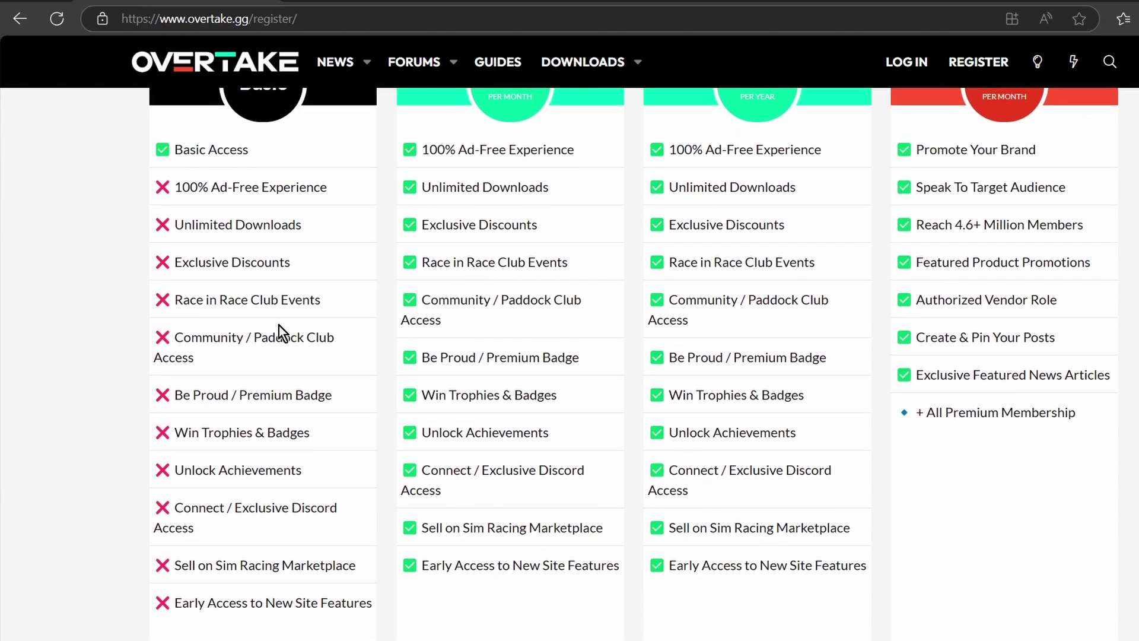
click(252, 490)
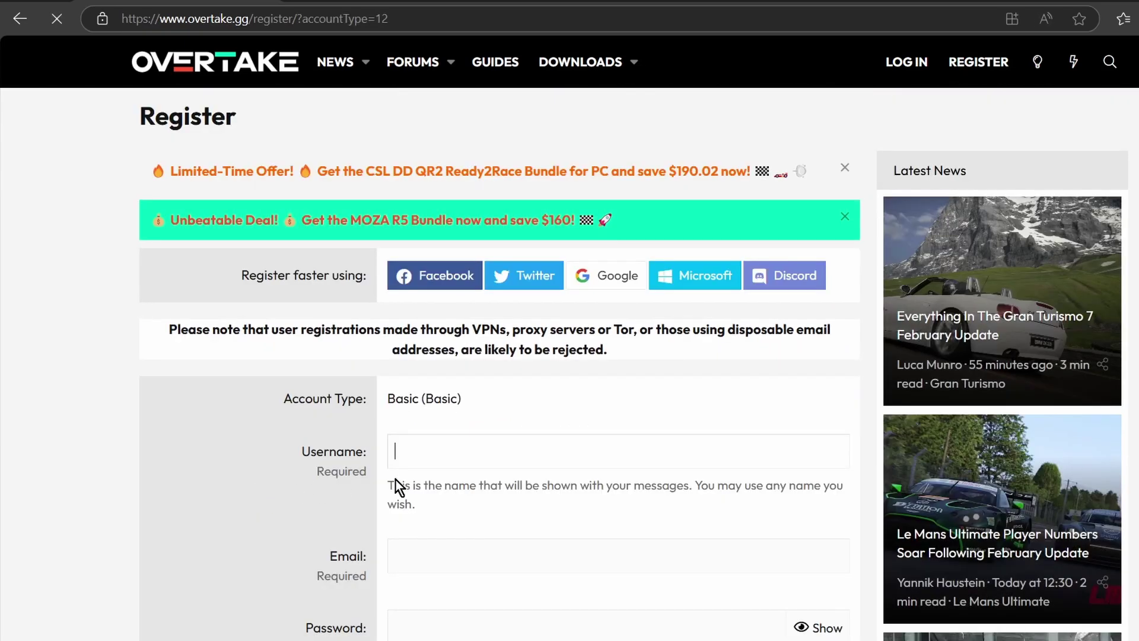
Look over the registration form, then switch to the site's log-in page instead.
scroll(528, 450, down, 1)
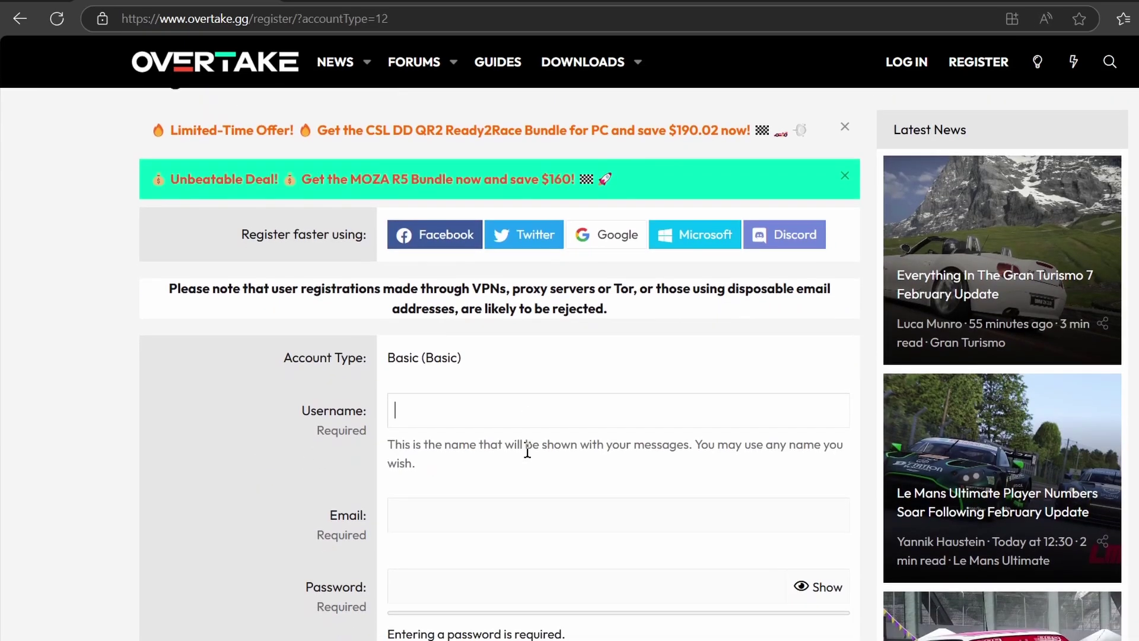
scroll(527, 453, down, 4)
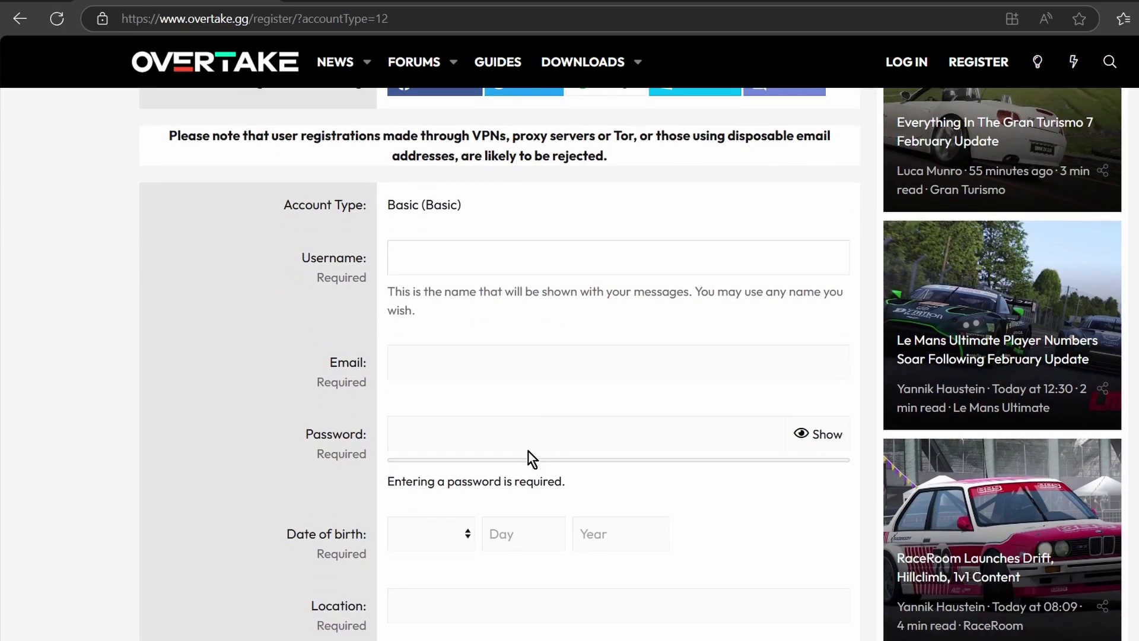
scroll(444, 390, down, 8)
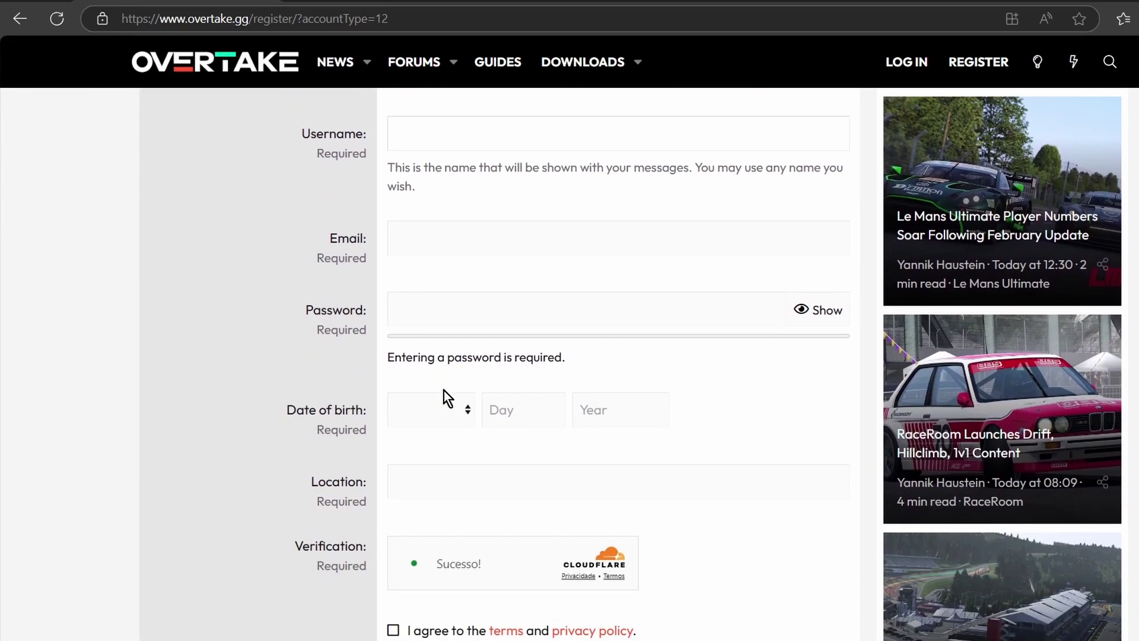
scroll(444, 391, up, 4)
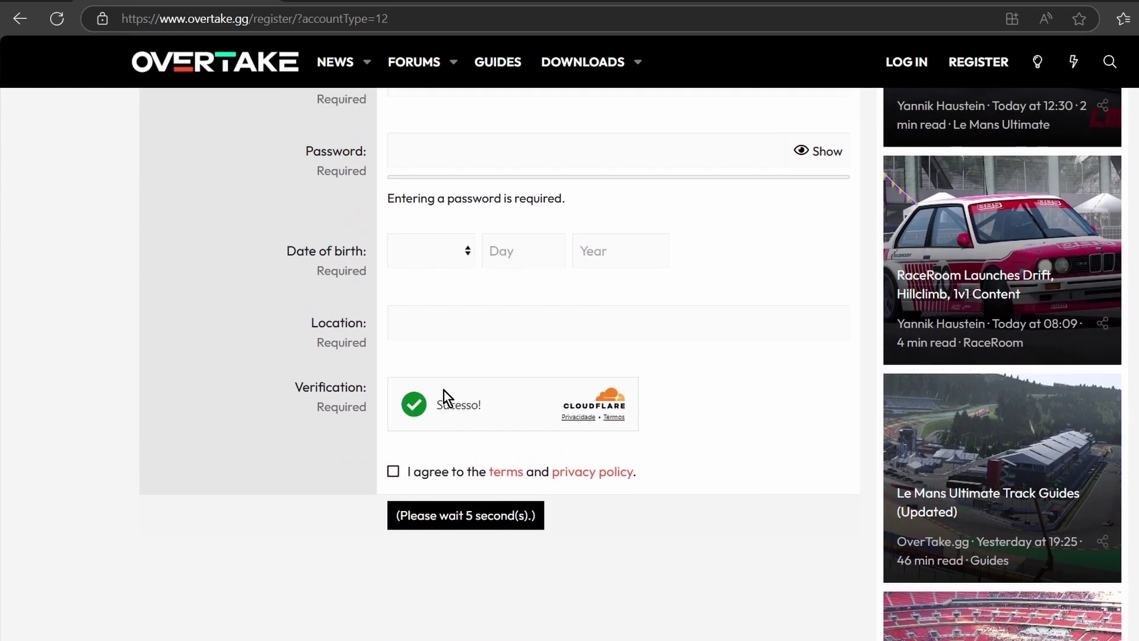
scroll(444, 391, up, 7)
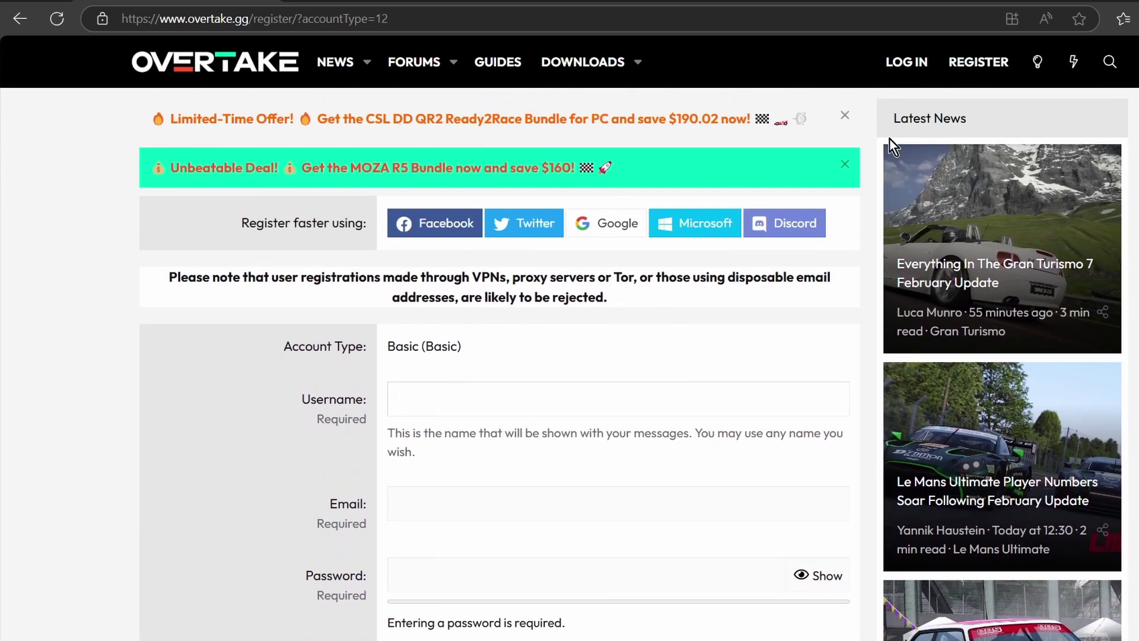
scroll(890, 118, up, 2)
click(898, 69)
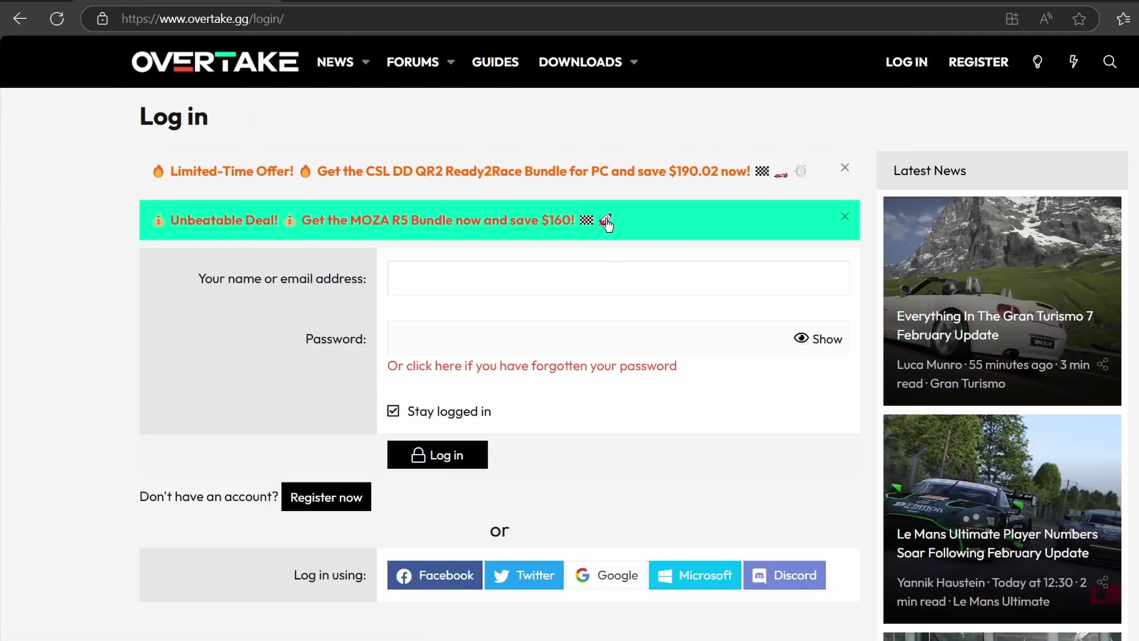